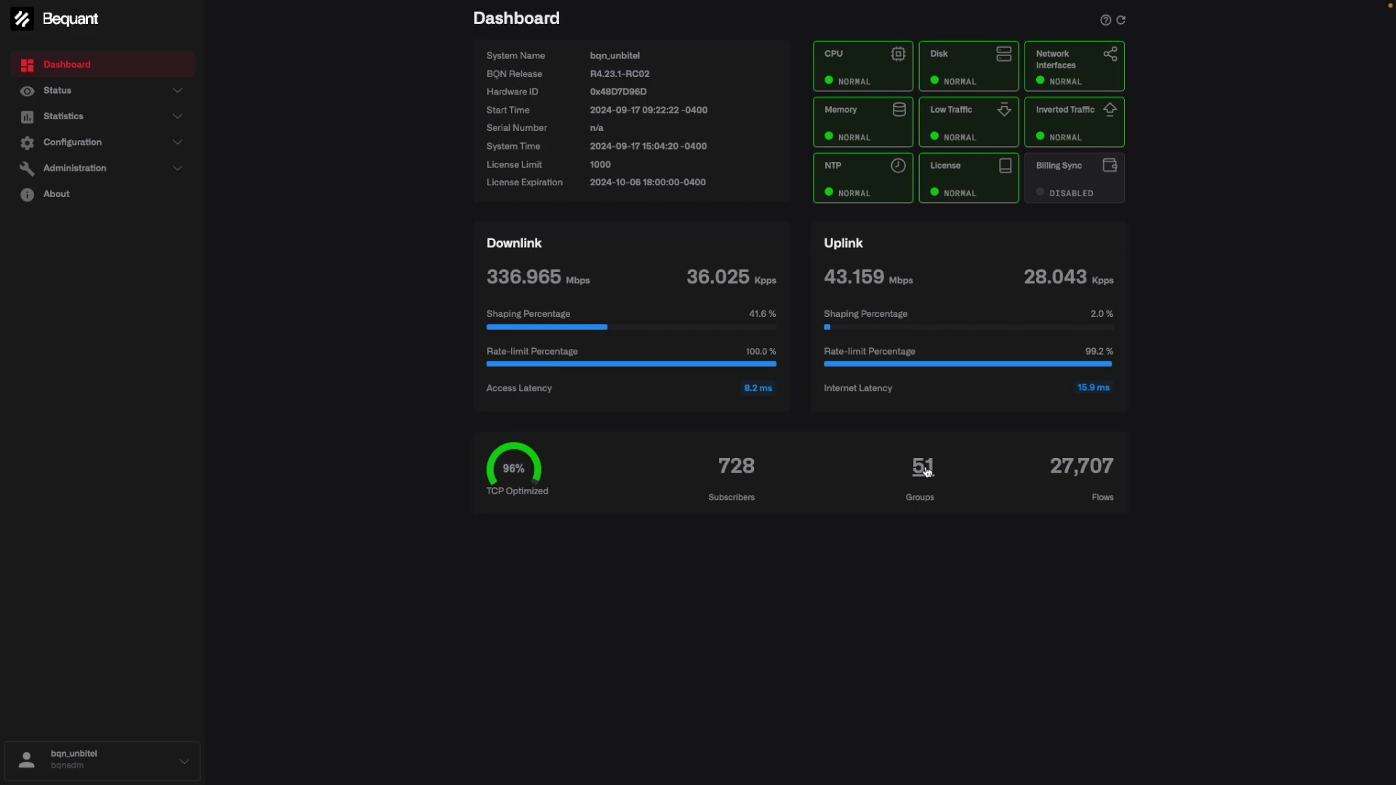
Open the subscriber groups overview from the dashboard and set the chart period to 1 Week
{"action": "left_click", "coordinate": [927, 471]}
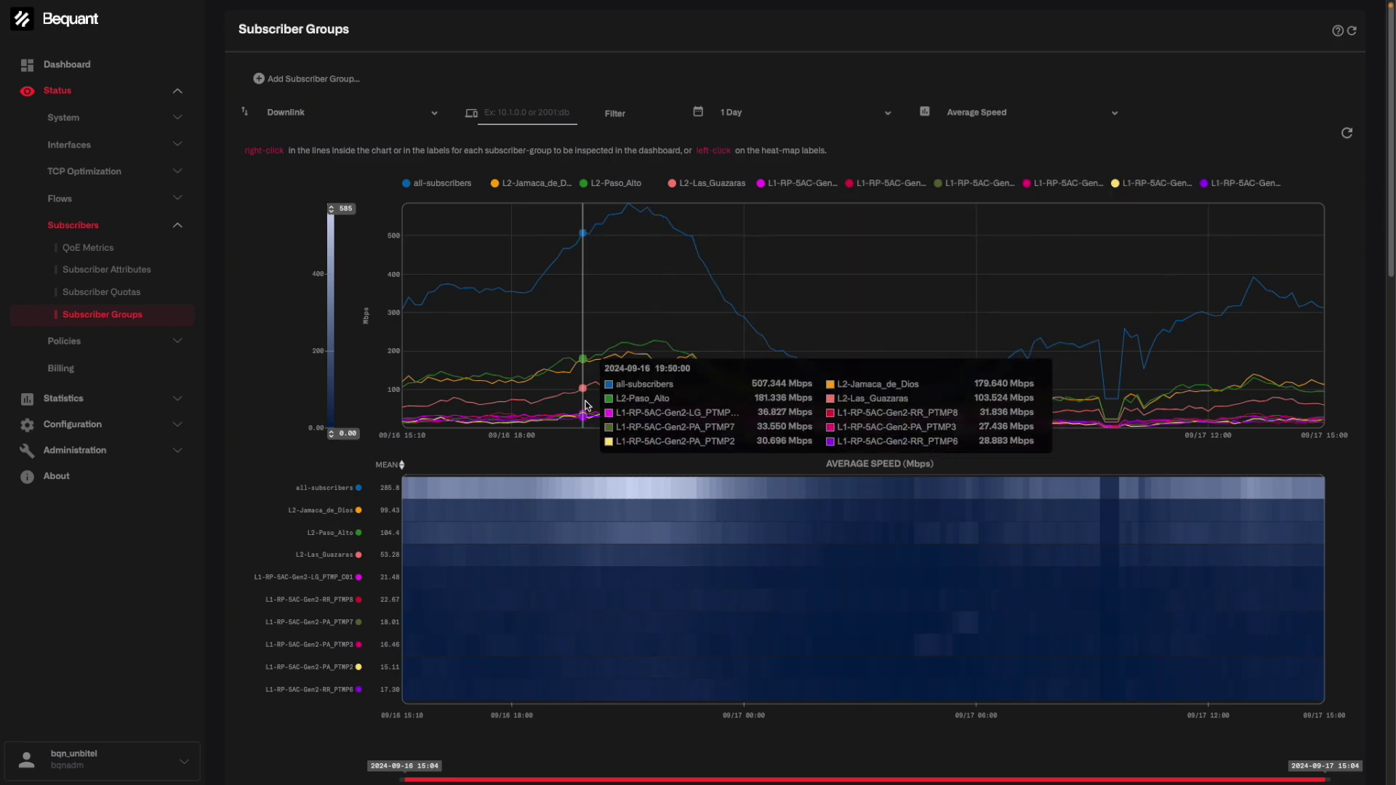
{"action": "scroll", "coordinate": [588, 400], "scroll_direction": "down", "scroll_amount": 15}
{"action": "scroll", "coordinate": [587, 405], "scroll_direction": "down", "scroll_amount": 2}
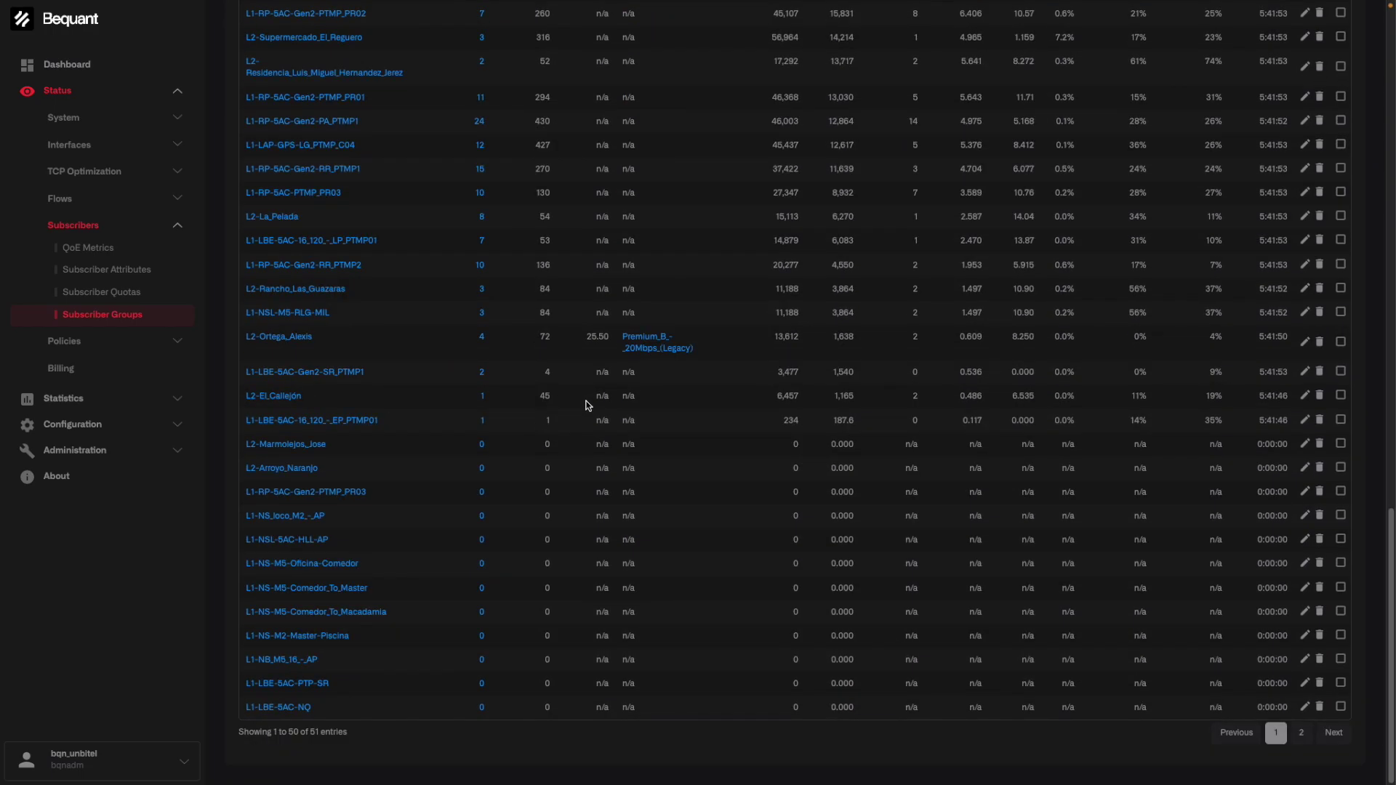
{"action": "scroll", "coordinate": [587, 405], "scroll_direction": "up", "scroll_amount": 17}
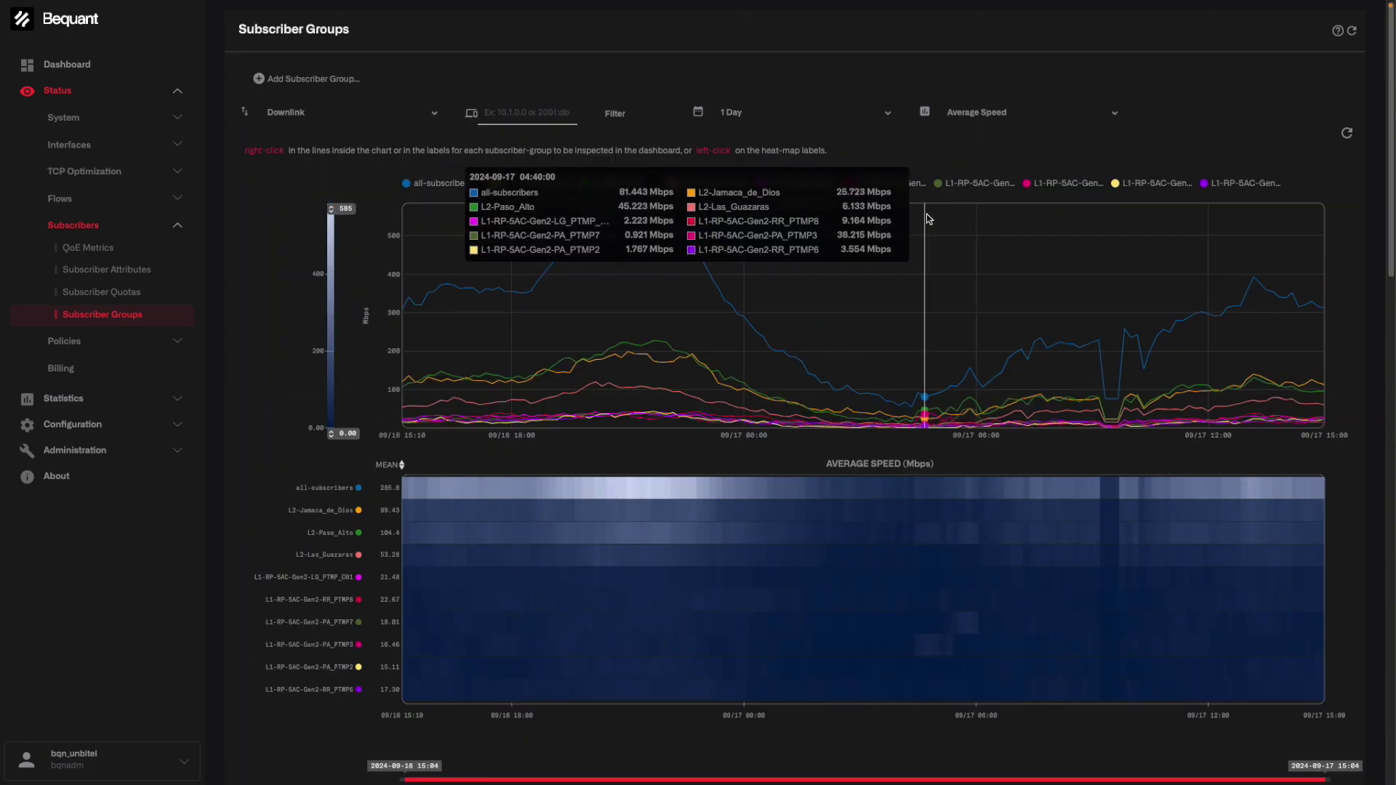
{"action": "left_click", "coordinate": [752, 116]}
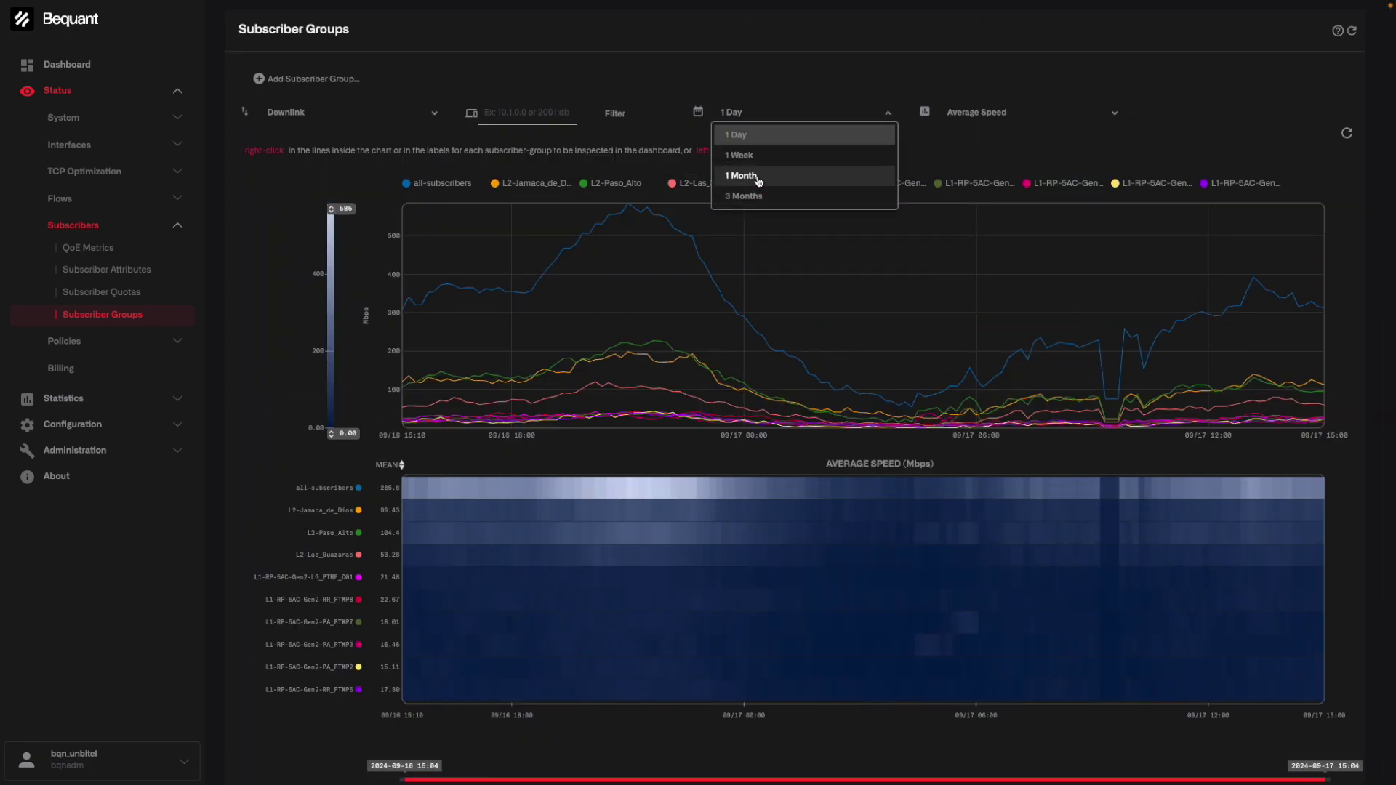
{"action": "left_click", "coordinate": [753, 154]}
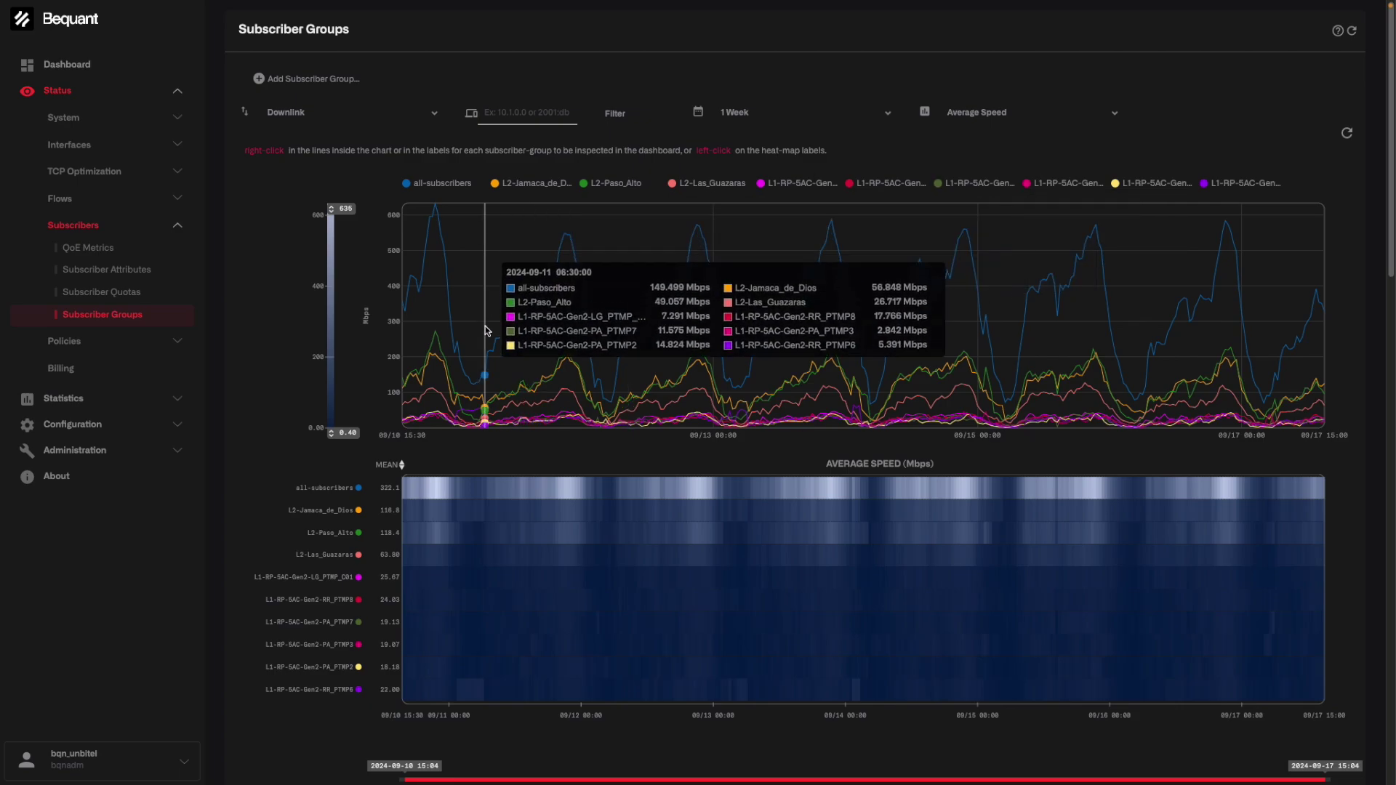
Select all listed subscriber groups for plotting in the line chart and heat map
{"action": "scroll", "coordinate": [606, 458], "scroll_direction": "down", "scroll_amount": 6}
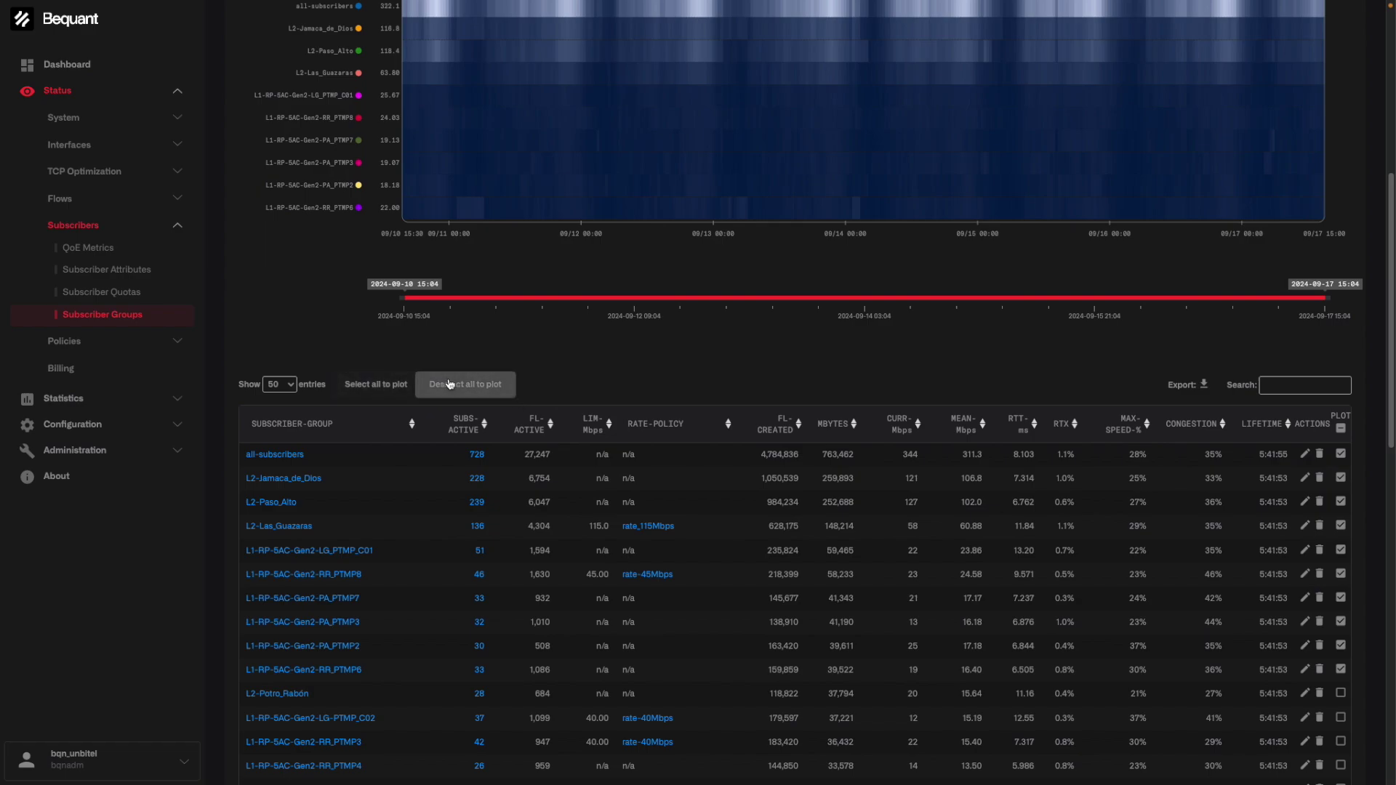
{"action": "left_click", "coordinate": [376, 383]}
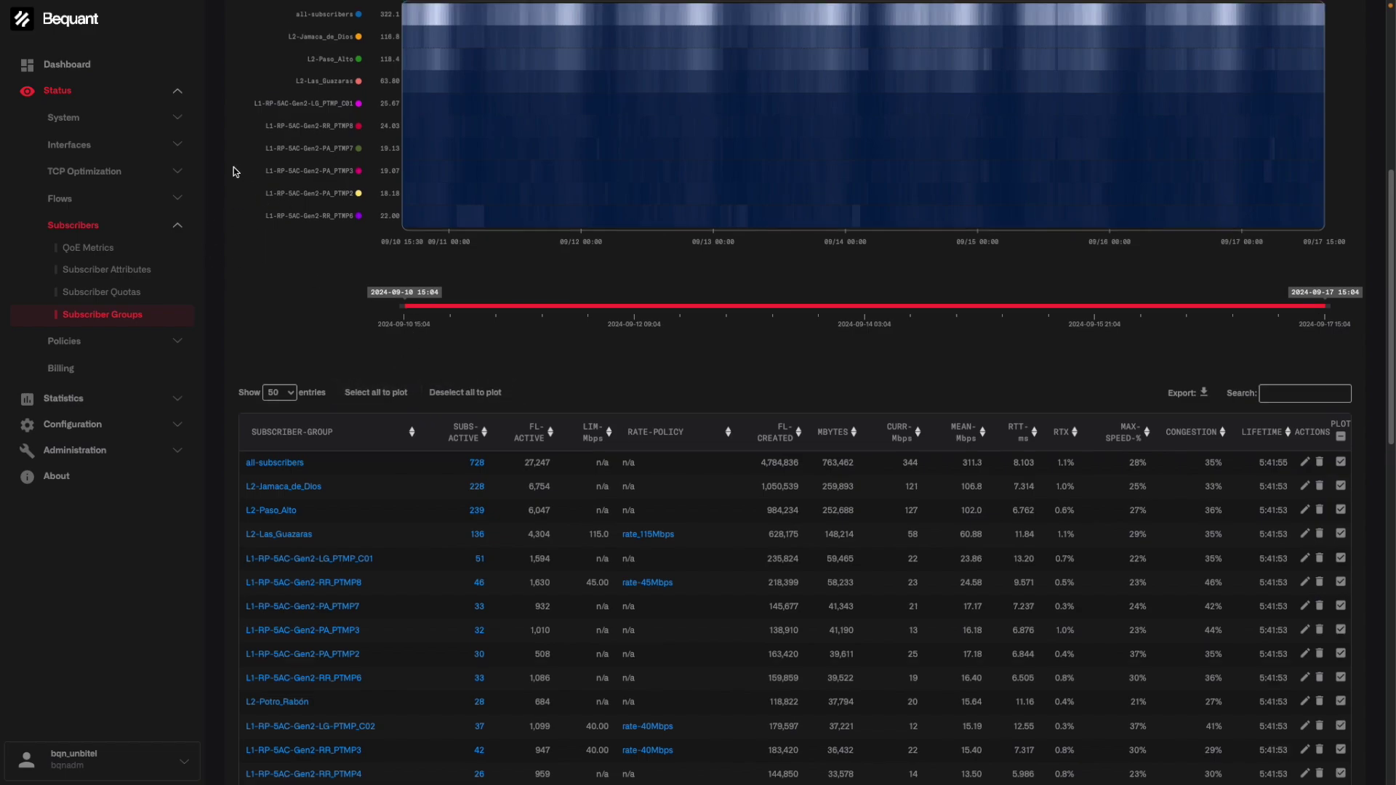
{"action": "scroll", "coordinate": [234, 171], "scroll_direction": "down", "scroll_amount": 5}
{"action": "scroll", "coordinate": [302, 192], "scroll_direction": "up", "scroll_amount": 5}
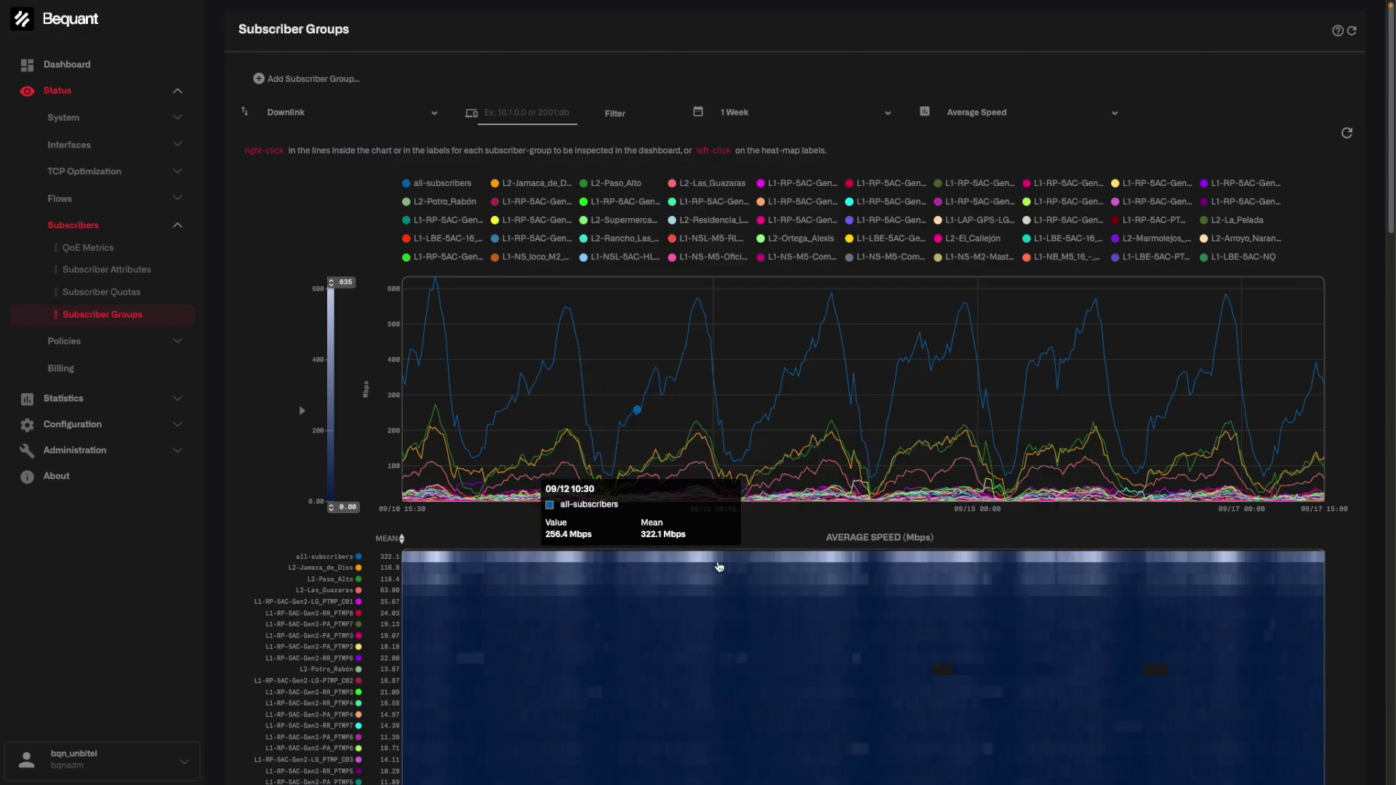
Switch the metric of the subscriber group charts to Latency
{"action": "left_click", "coordinate": [984, 110]}
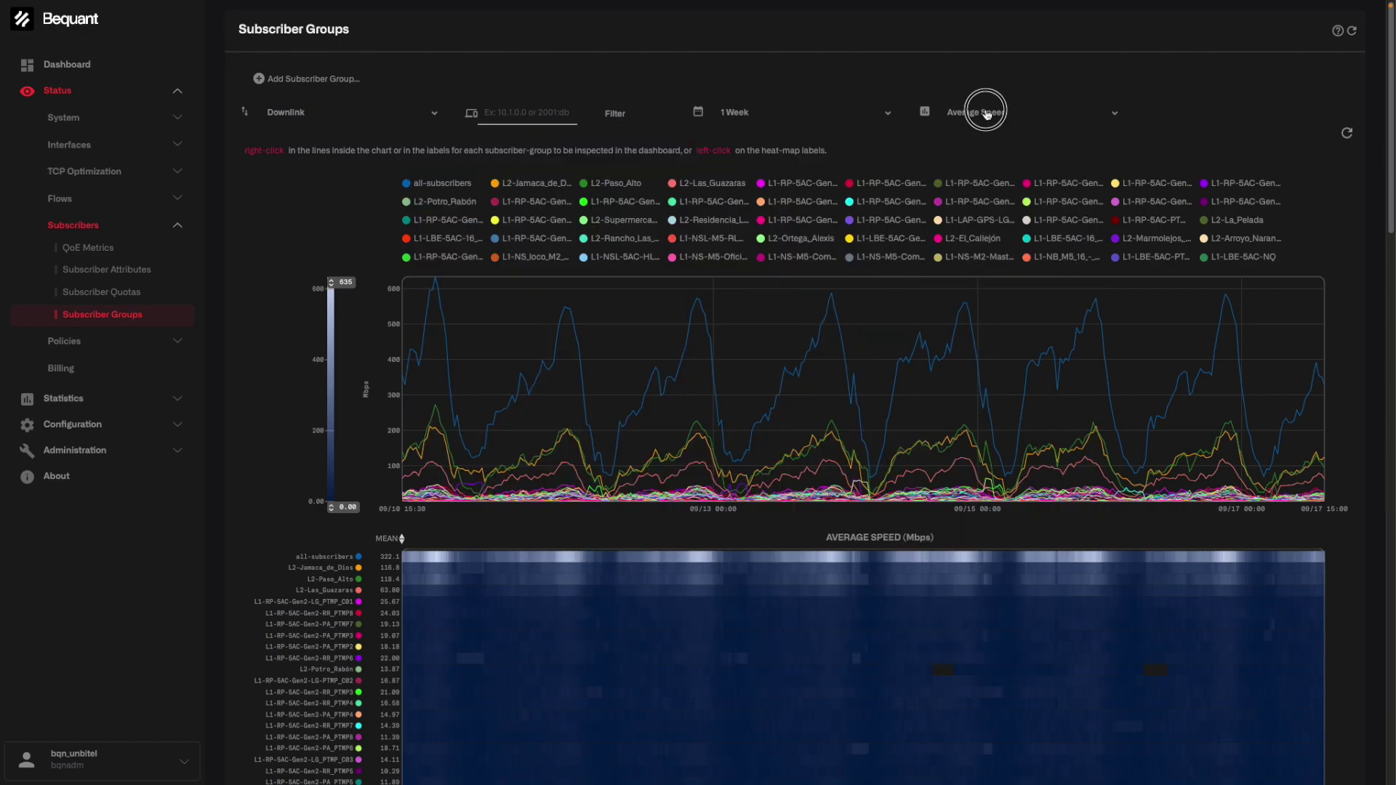
{"action": "left_click", "coordinate": [981, 197]}
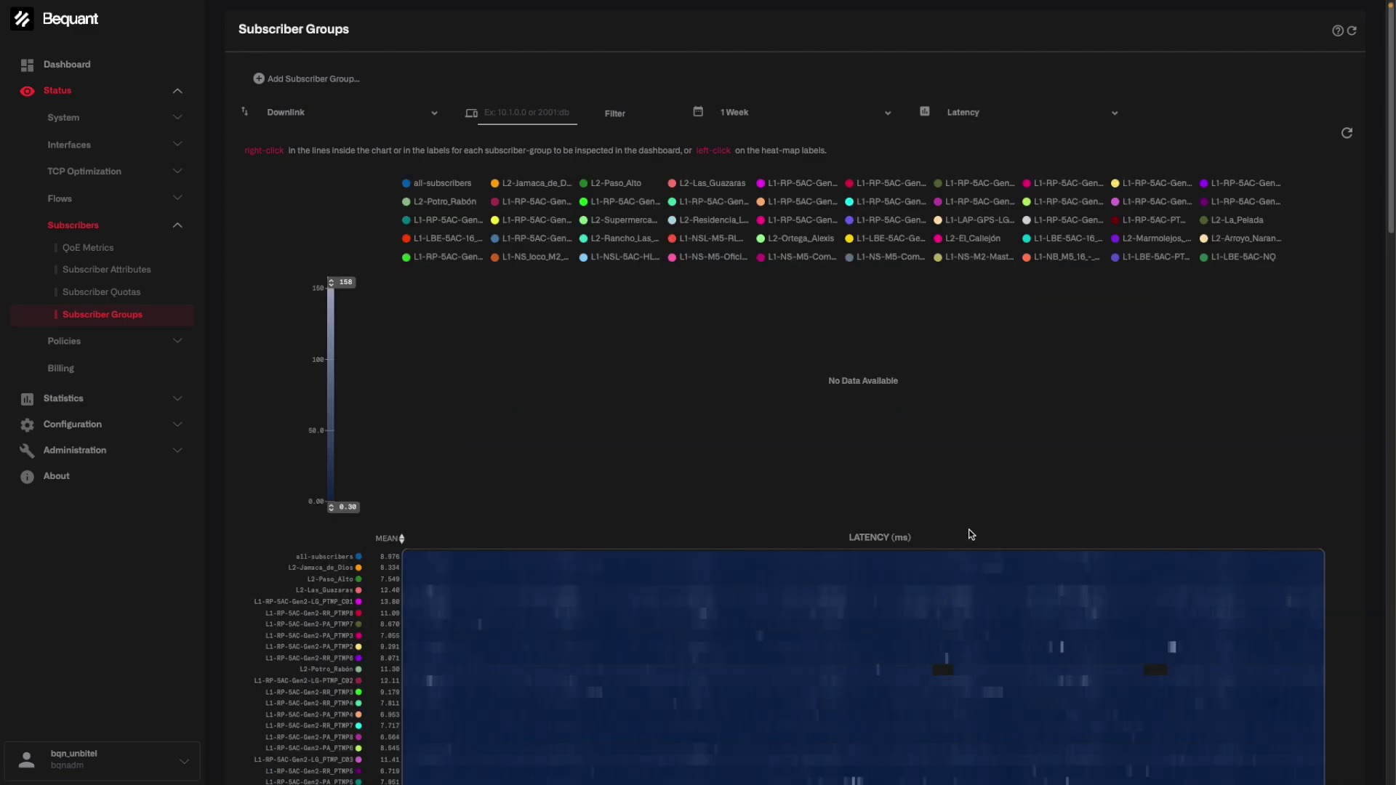
{"action": "scroll", "coordinate": [972, 536], "scroll_direction": "down", "scroll_amount": 2}
Filter the subscriber group table by "L1-" and look through the matching groups
{"action": "scroll", "coordinate": [971, 537], "scroll_direction": "down", "scroll_amount": 7}
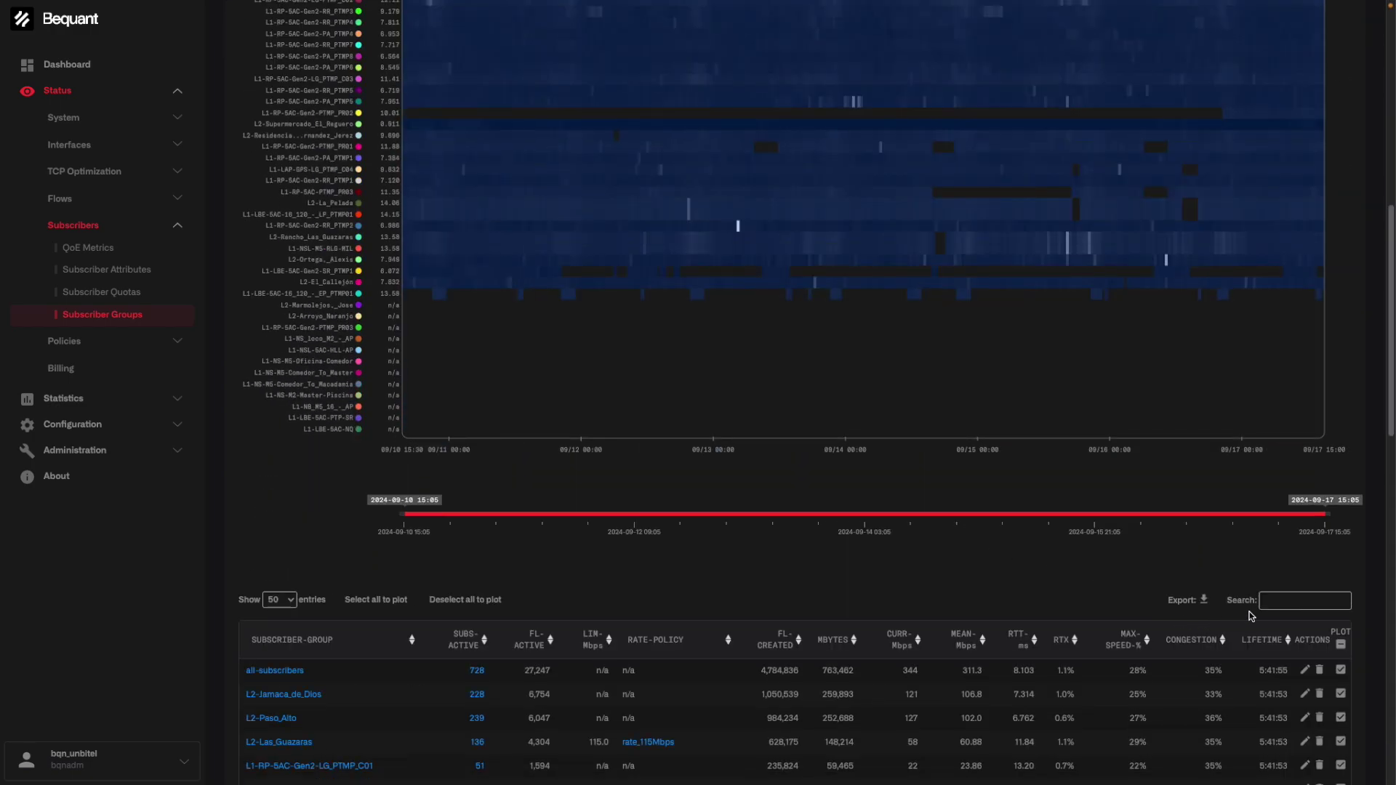
{"action": "left_click", "coordinate": [1306, 597]}
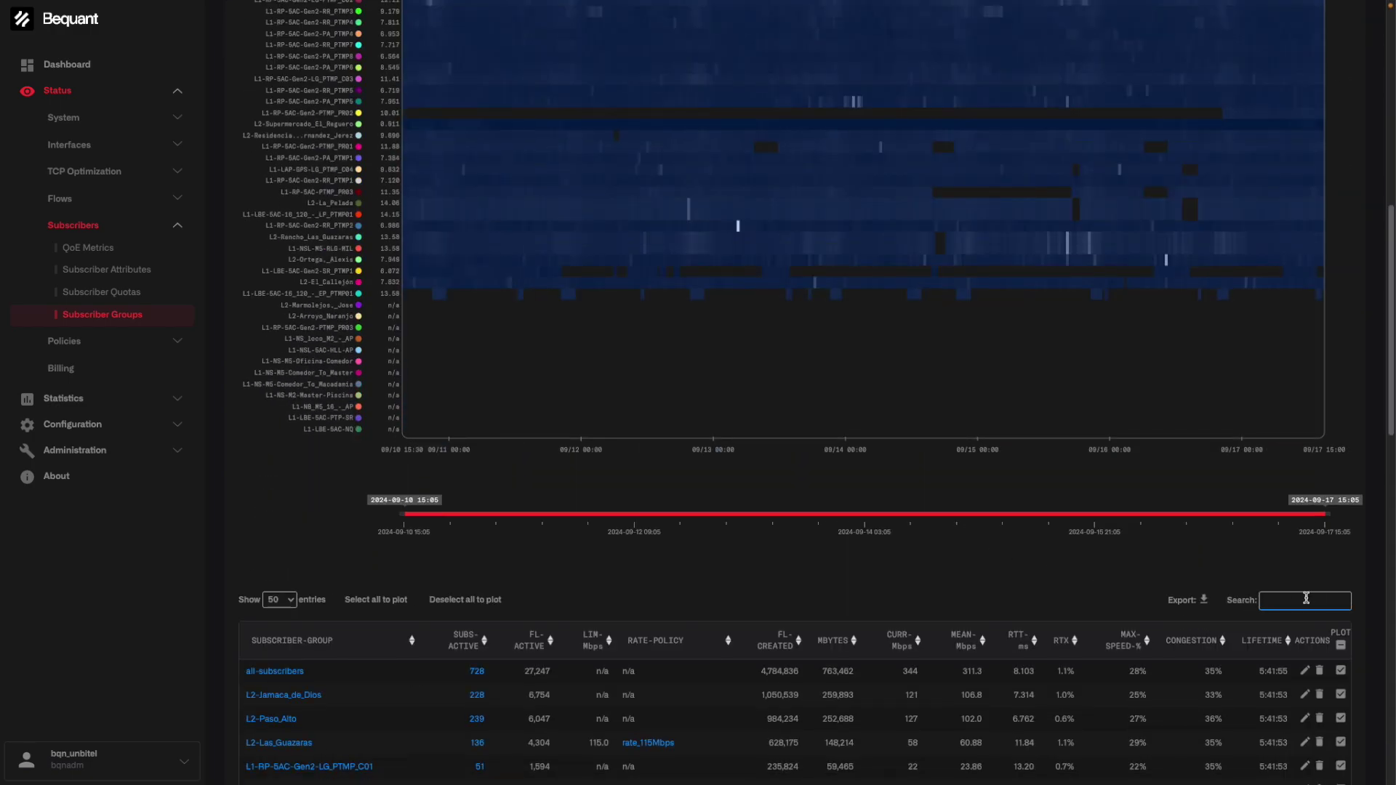
{"action": "type", "text": "L1-"}
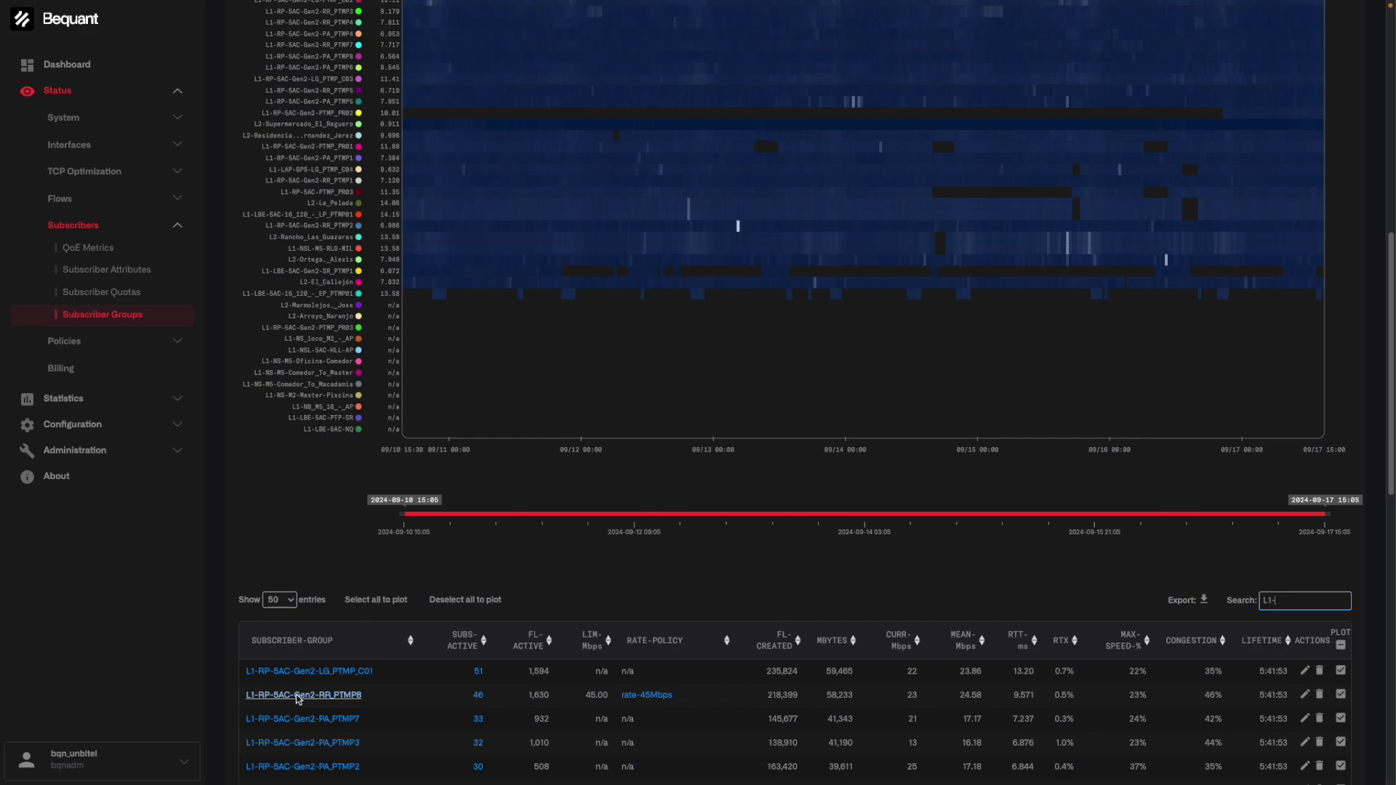
{"action": "scroll", "coordinate": [287, 705], "scroll_direction": "down", "scroll_amount": 1}
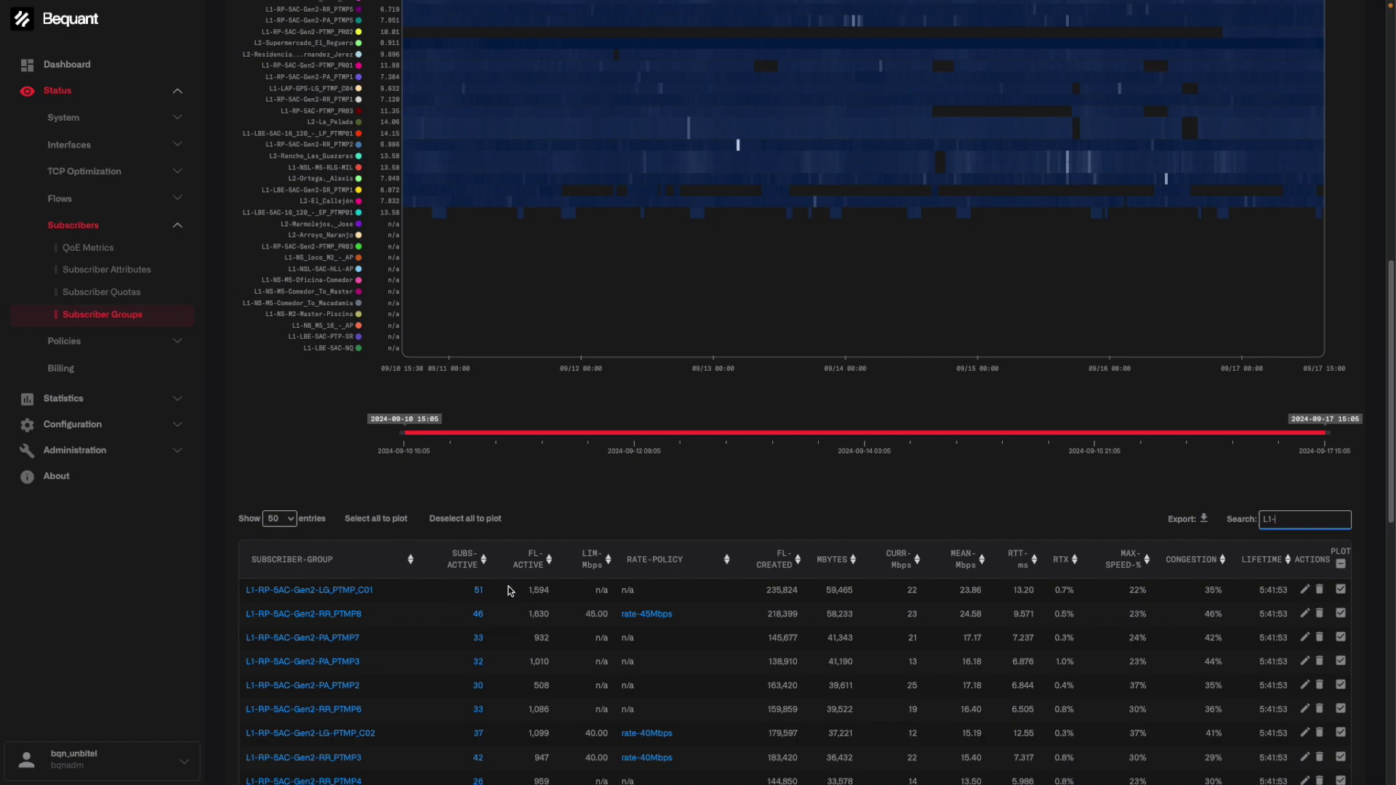
{"action": "scroll", "coordinate": [478, 611], "scroll_direction": "down", "scroll_amount": 1}
{"action": "scroll", "coordinate": [473, 582], "scroll_direction": "down", "scroll_amount": 2}
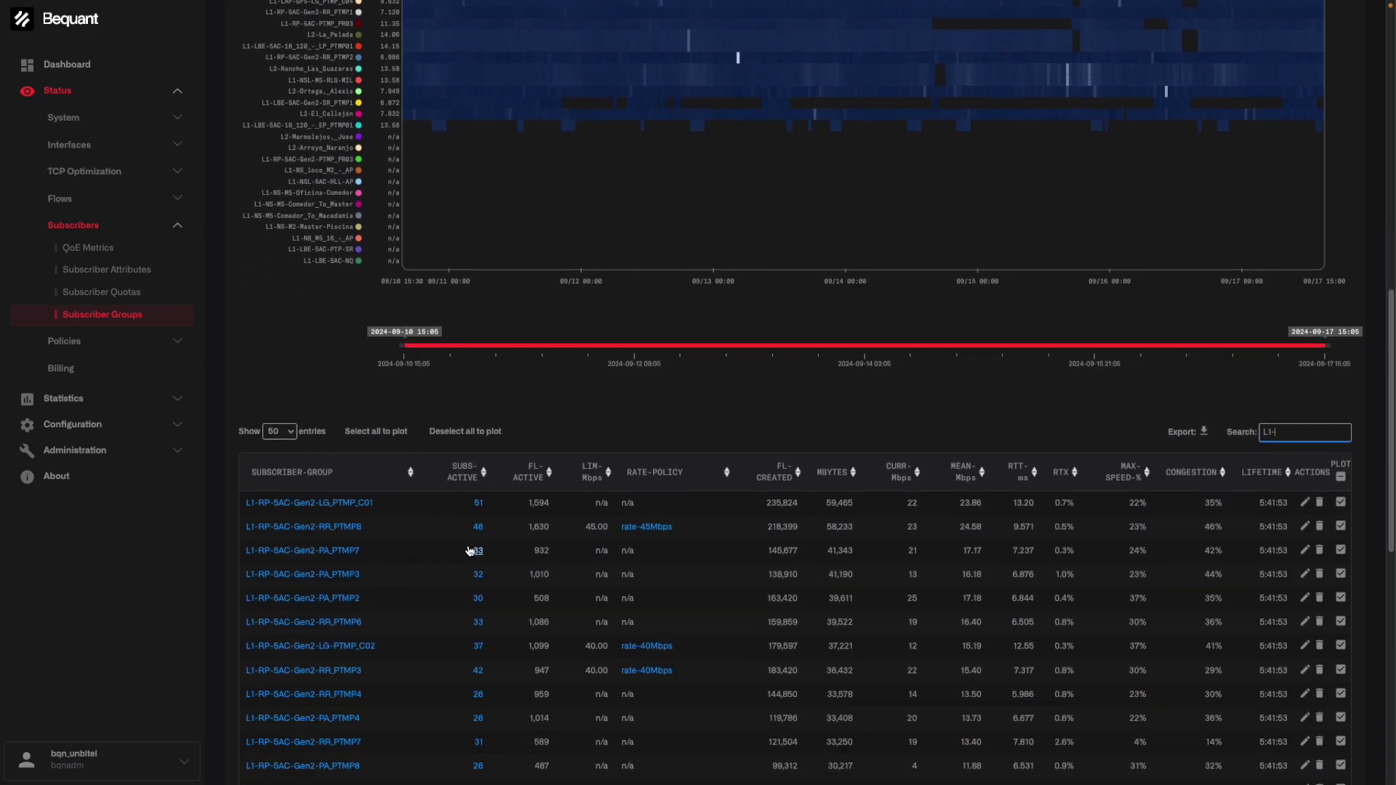
{"action": "scroll", "coordinate": [463, 564], "scroll_direction": "up", "scroll_amount": 3}
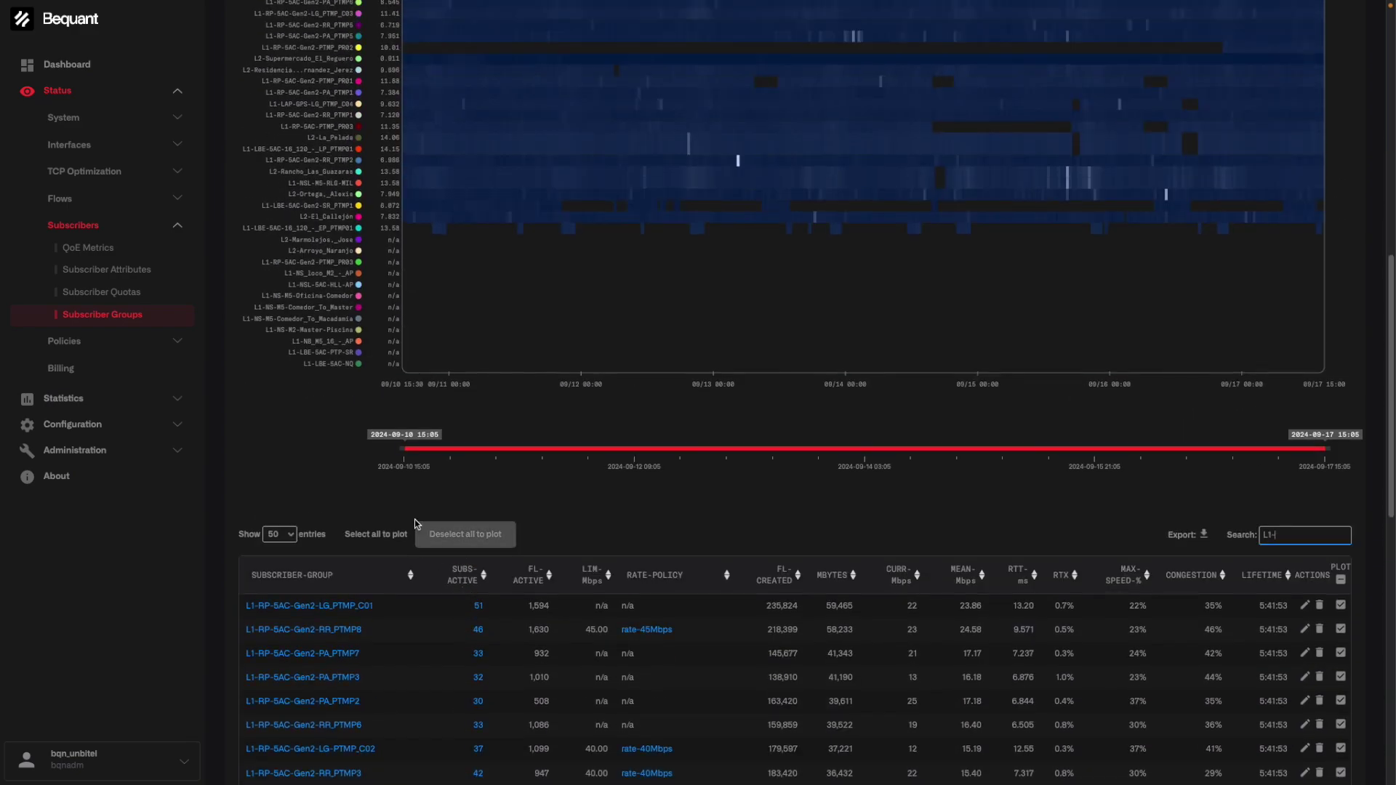
Clear the plotted groups and plot only the filtered L1 groups in the latency charts
{"action": "left_click", "coordinate": [453, 535]}
{"action": "left_click", "coordinate": [377, 538]}
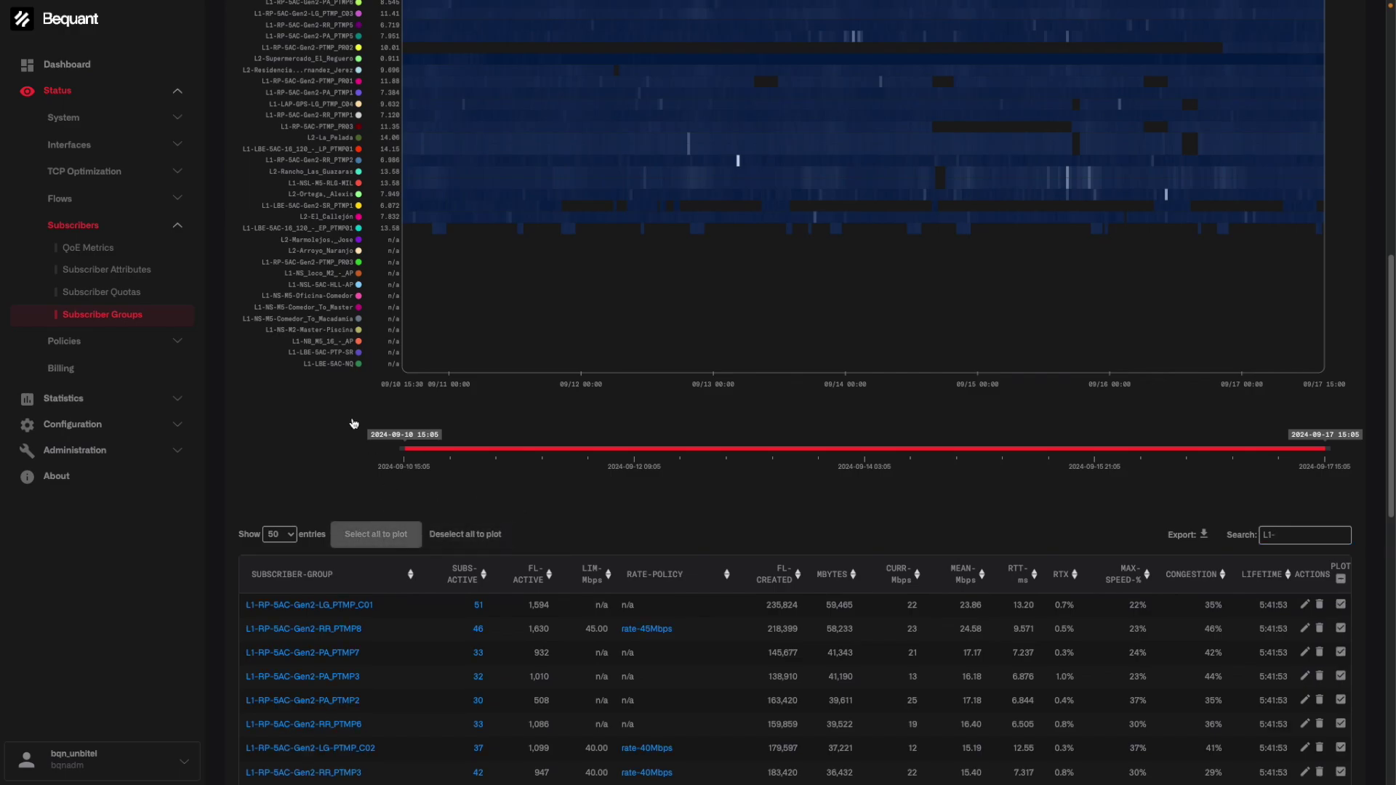
{"action": "scroll", "coordinate": [277, 364], "scroll_direction": "down", "scroll_amount": 10}
{"action": "scroll", "coordinate": [483, 380], "scroll_direction": "up", "scroll_amount": 10}
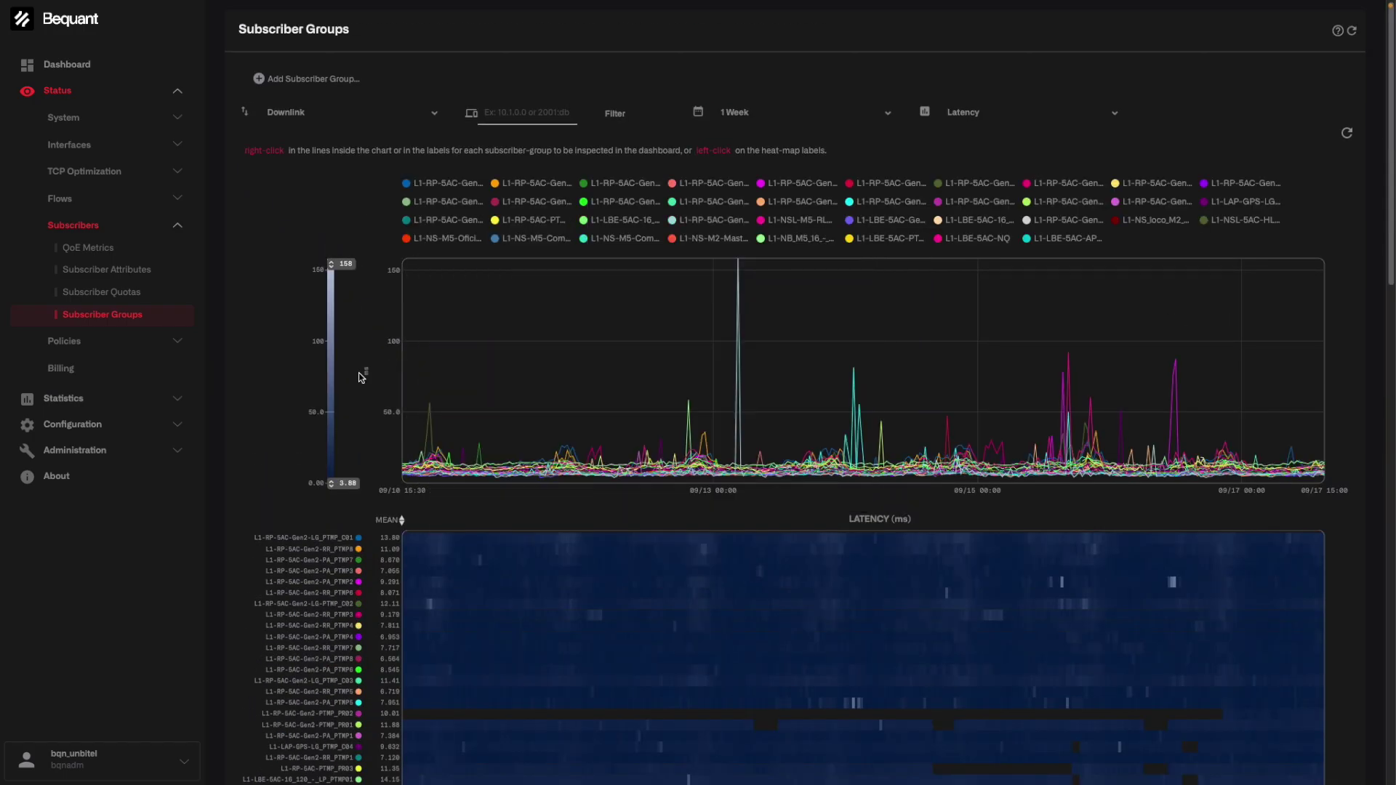
{"action": "scroll", "coordinate": [308, 412], "scroll_direction": "down", "scroll_amount": 3}
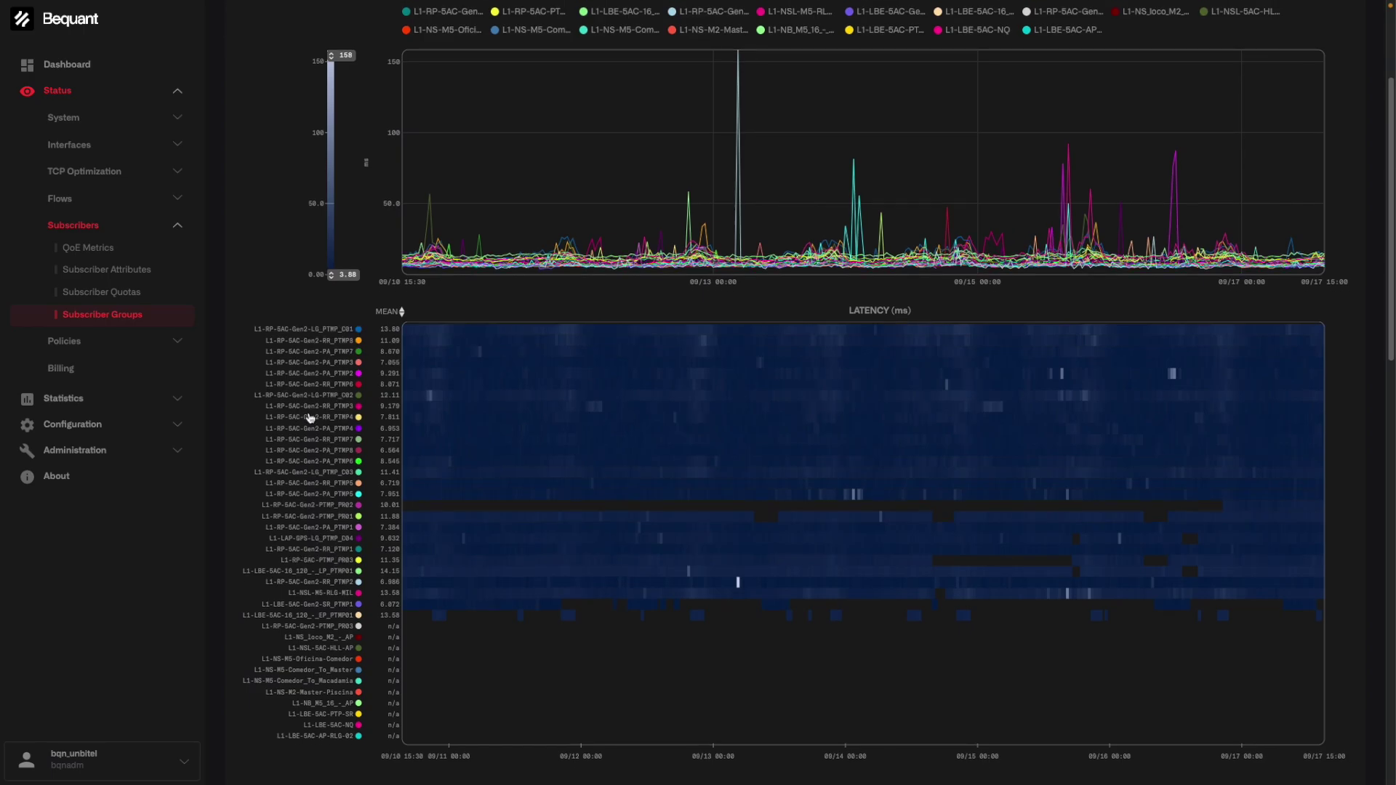
{"action": "scroll", "coordinate": [308, 412], "scroll_direction": "up", "scroll_amount": 3}
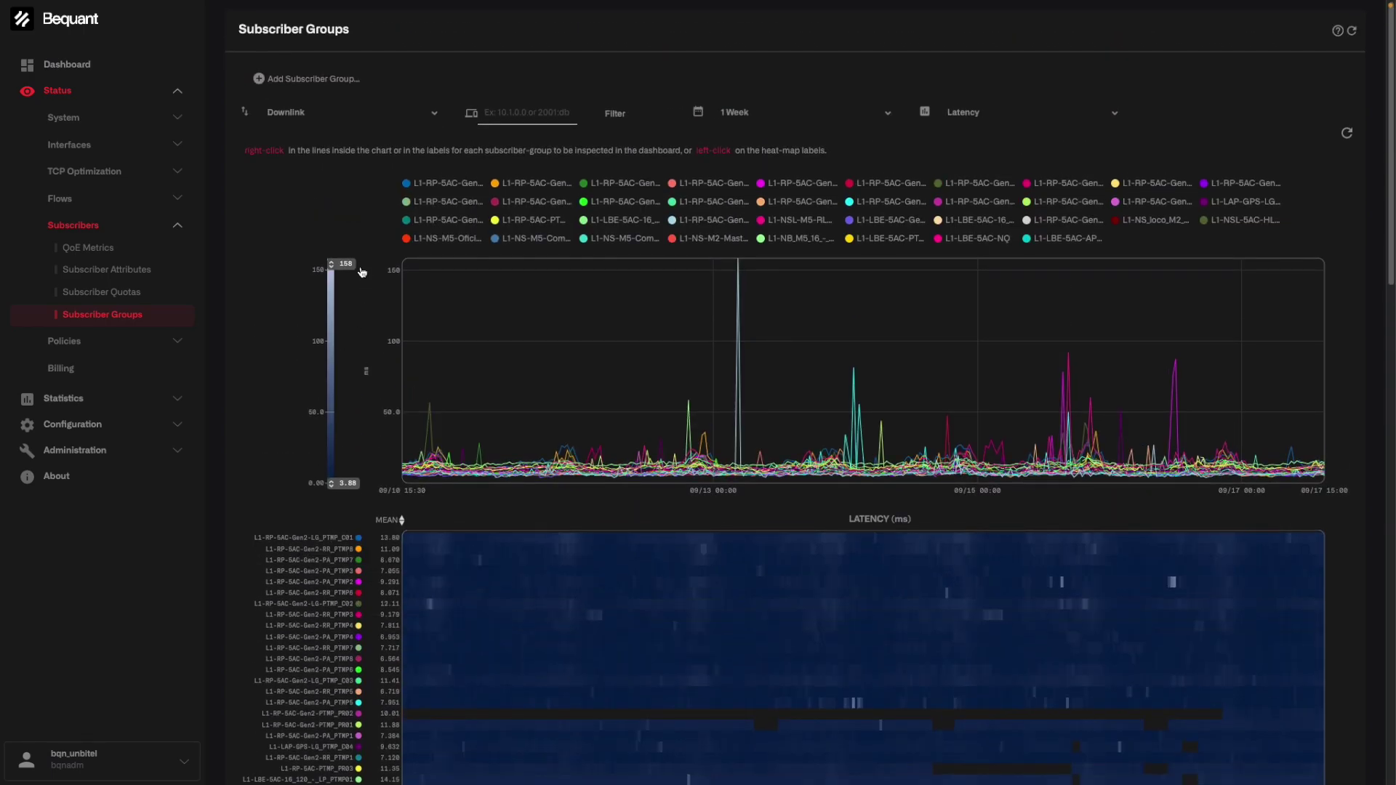
Lower the upper limit of the latency color scale to about 37 ms and inspect the peaks in the charts
{"action": "left_click_drag", "start_coordinate": [352, 269], "coordinate": [322, 434]}
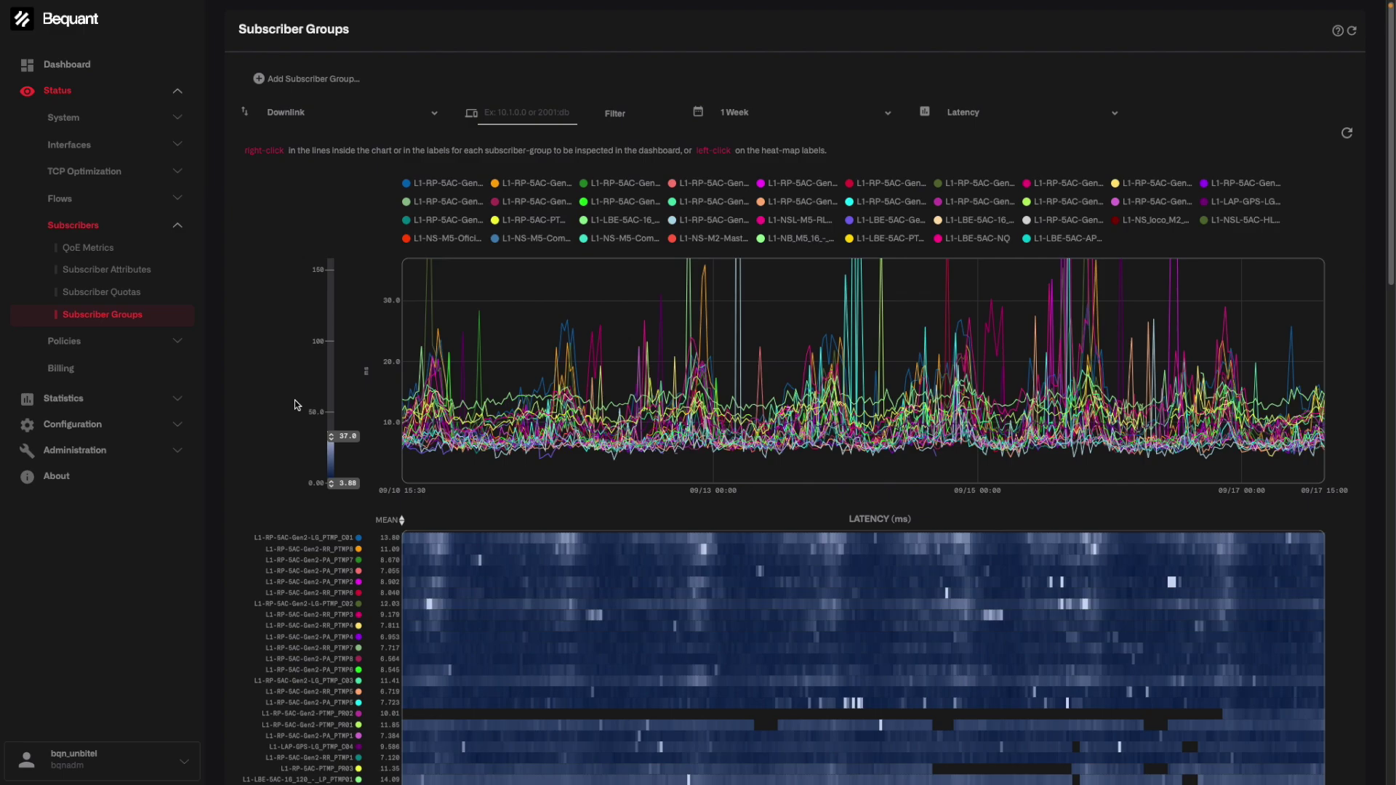
{"action": "mouse_move", "coordinate": [418, 407]}
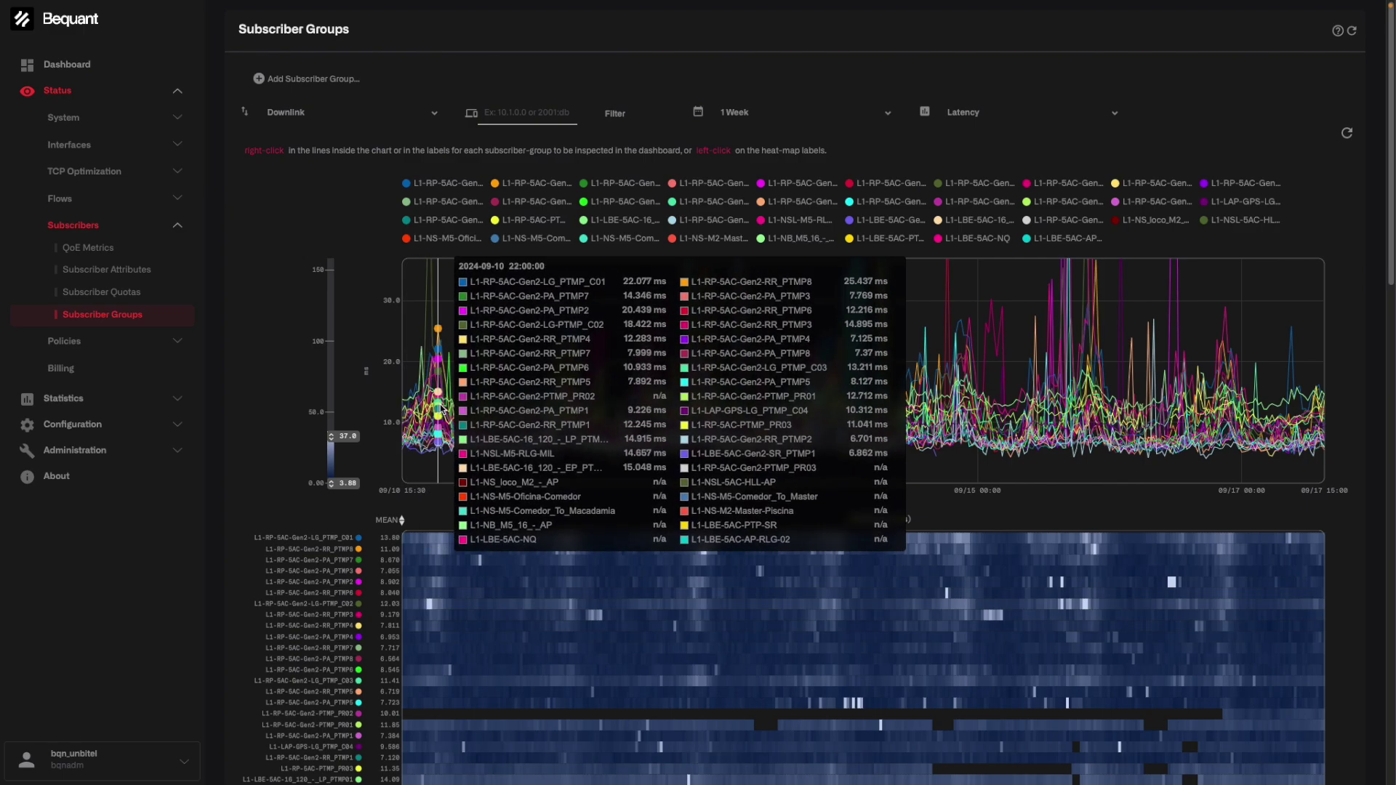
{"action": "scroll", "coordinate": [270, 442], "scroll_direction": "down", "scroll_amount": 1}
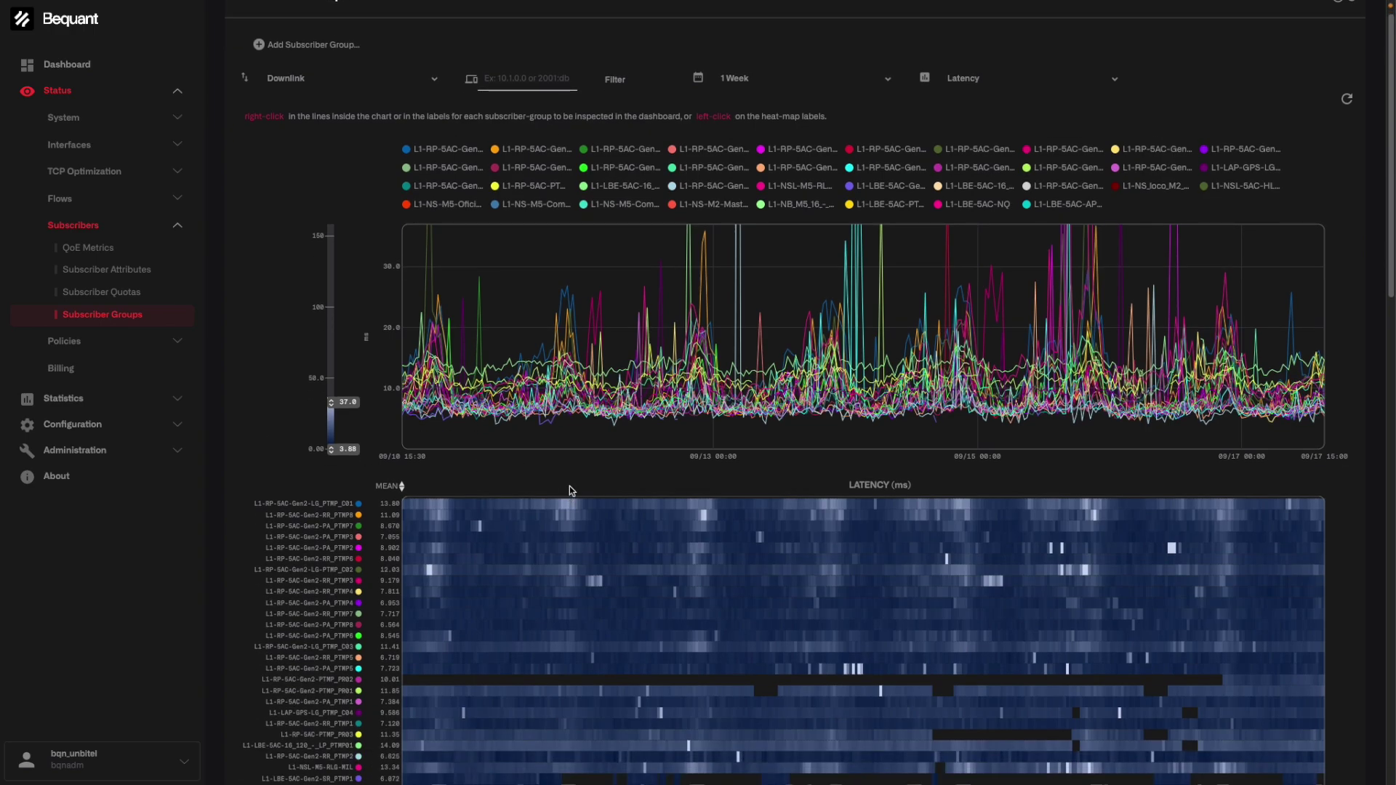
{"action": "scroll", "coordinate": [569, 484], "scroll_direction": "up", "scroll_amount": 1}
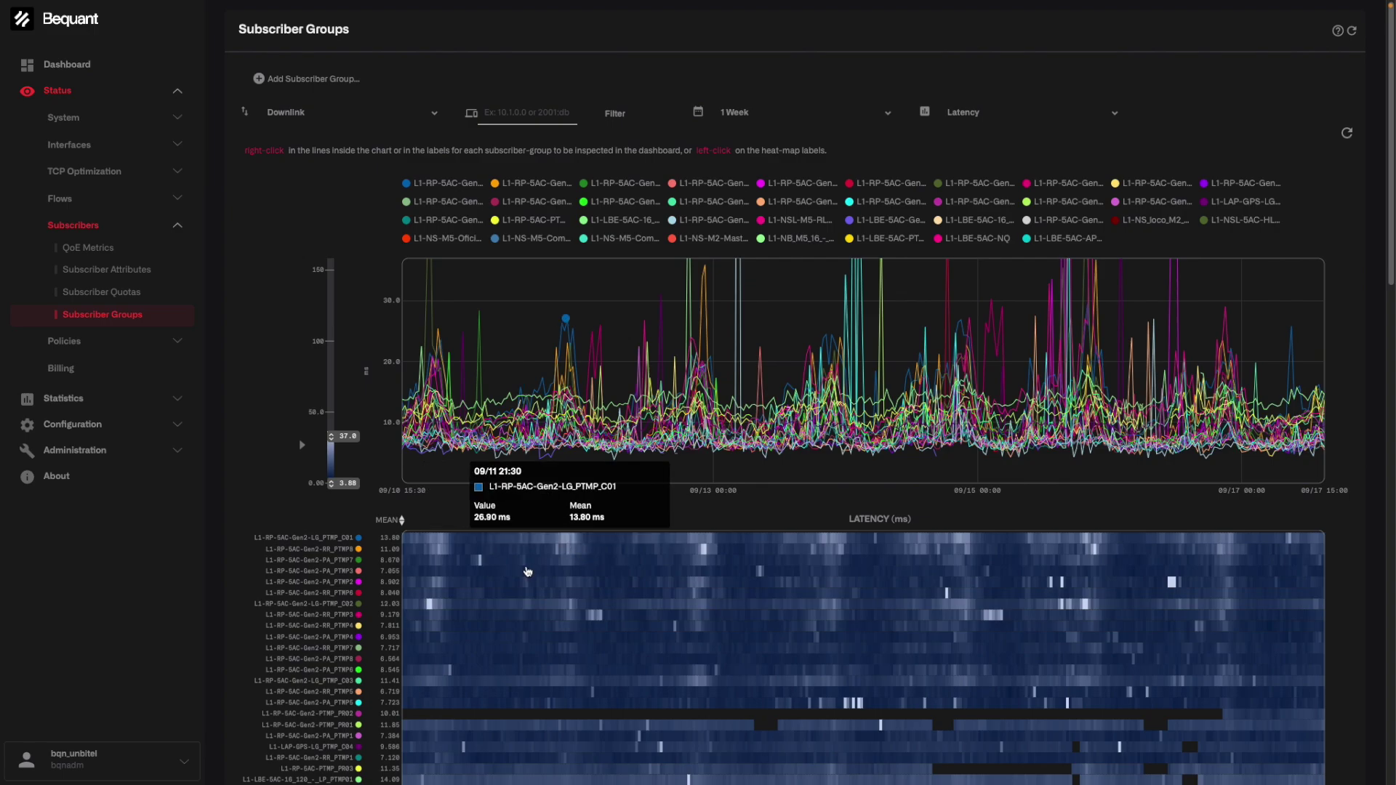
Sort the heat map rows by mean latency in descending order and look over the ranked groups
{"action": "left_click", "coordinate": [391, 521]}
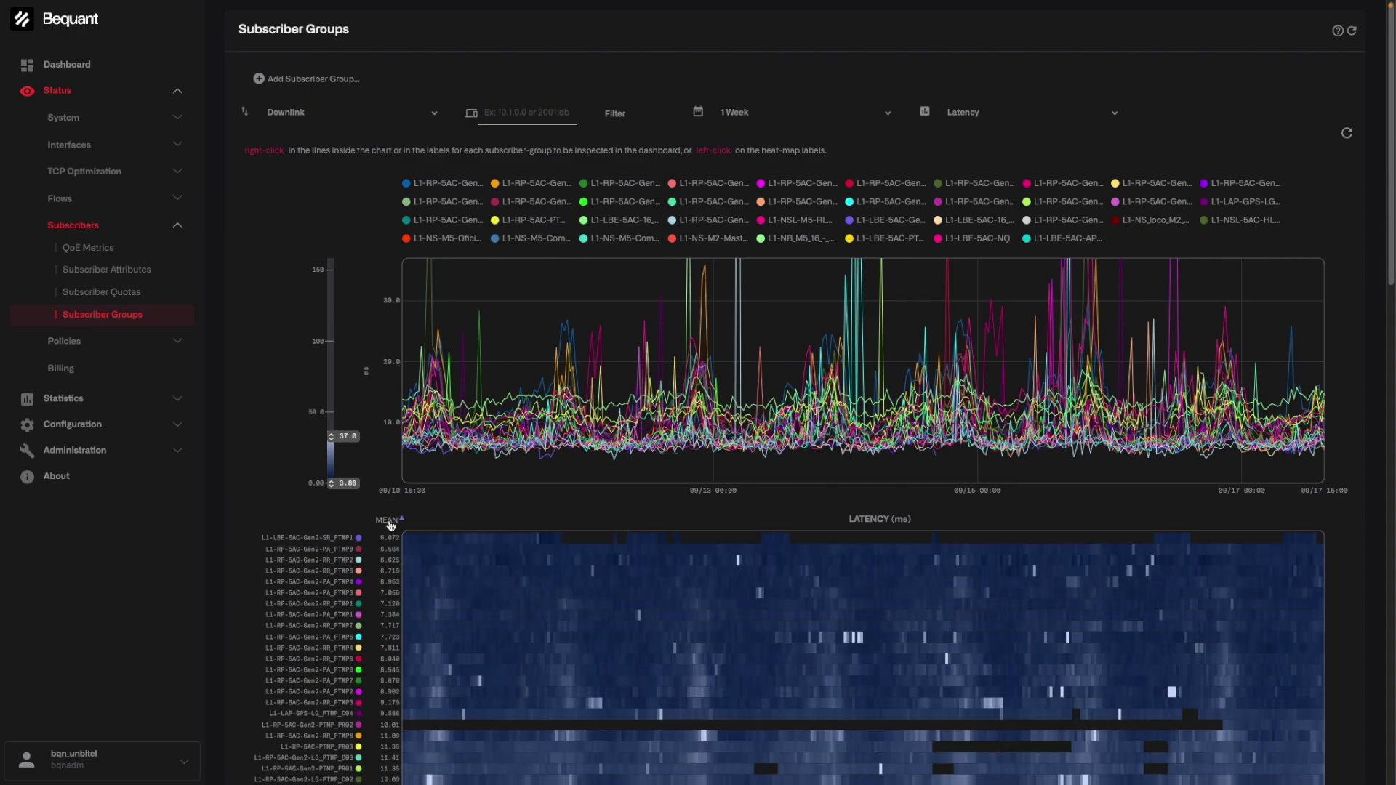
{"action": "left_click", "coordinate": [391, 521]}
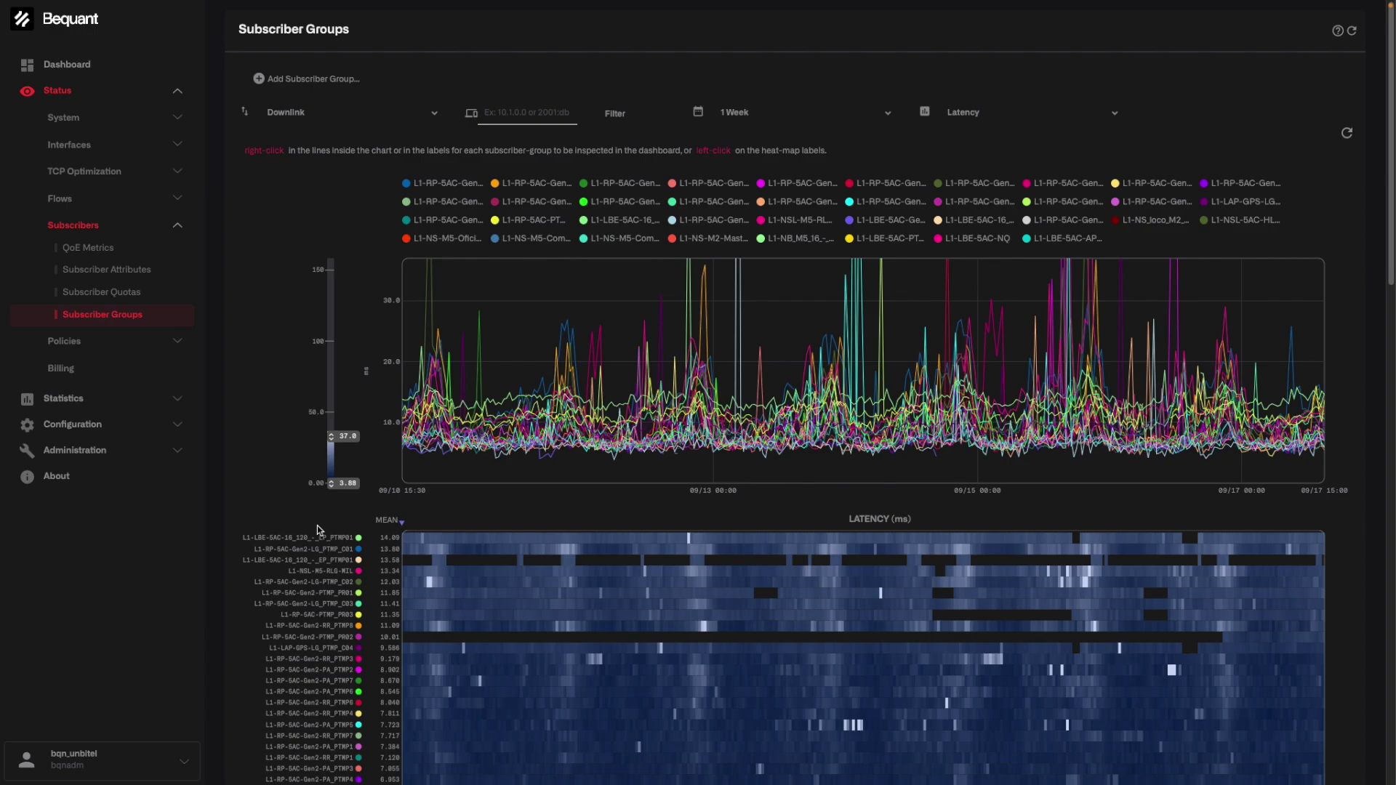
{"action": "scroll", "coordinate": [317, 525], "scroll_direction": "down", "scroll_amount": 1}
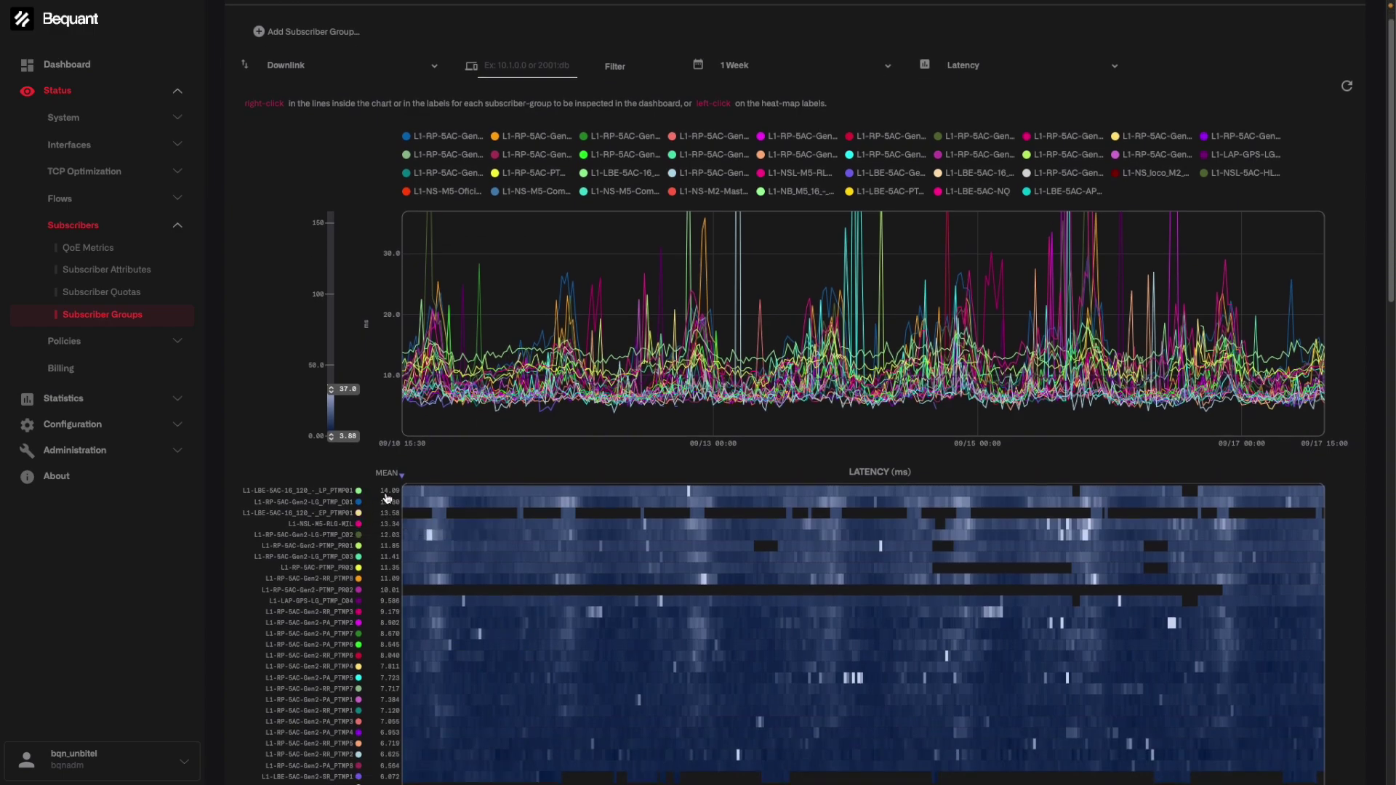
{"action": "scroll", "coordinate": [388, 499], "scroll_direction": "down", "scroll_amount": 2}
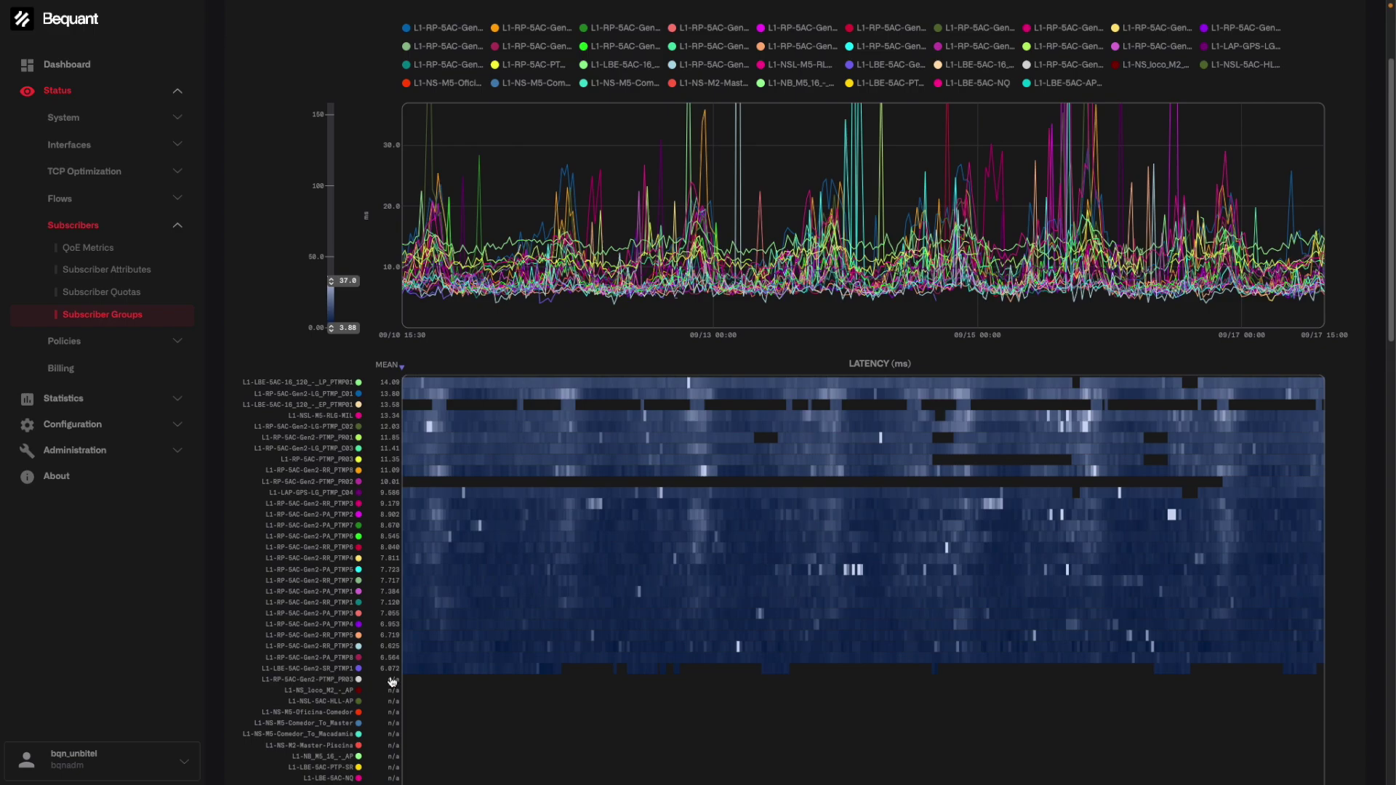
{"action": "scroll", "coordinate": [391, 676], "scroll_direction": "up", "scroll_amount": 2}
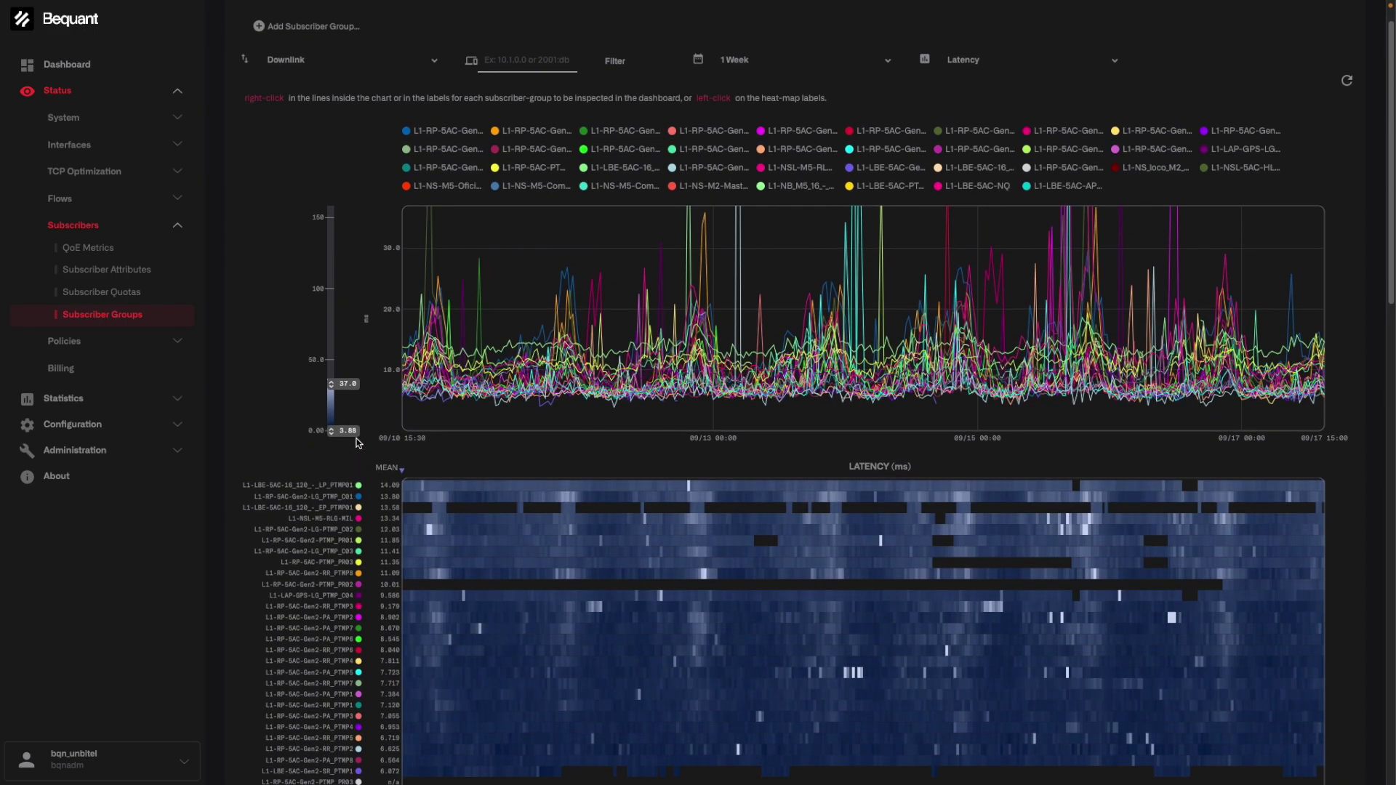
Open the dashboard of group L1-RP-5AC-Gen2-LG_PTMP_C01 and examine its charts over time and against average speed
{"action": "left_click", "coordinate": [330, 499]}
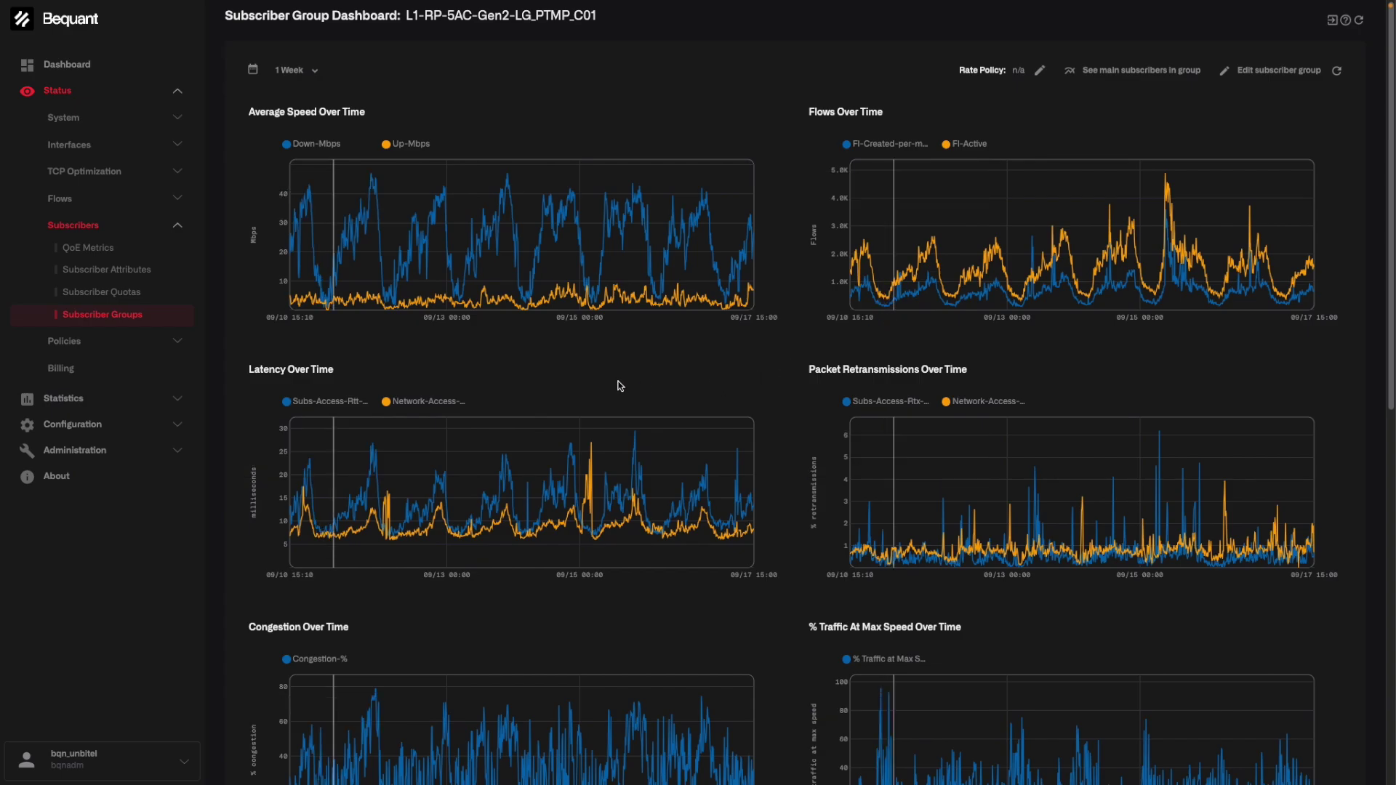
{"action": "scroll", "coordinate": [619, 386], "scroll_direction": "down", "scroll_amount": 1}
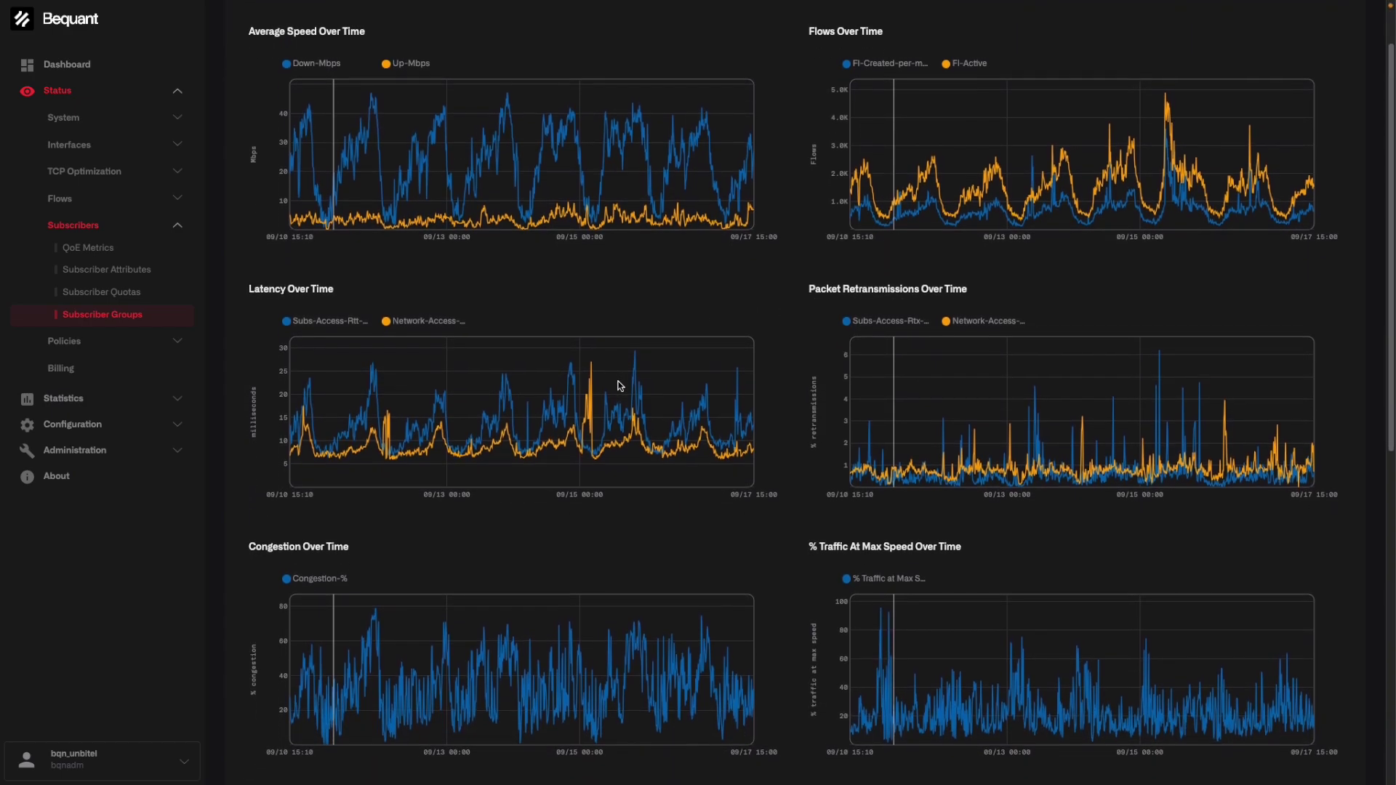
{"action": "scroll", "coordinate": [620, 386], "scroll_direction": "down", "scroll_amount": 1}
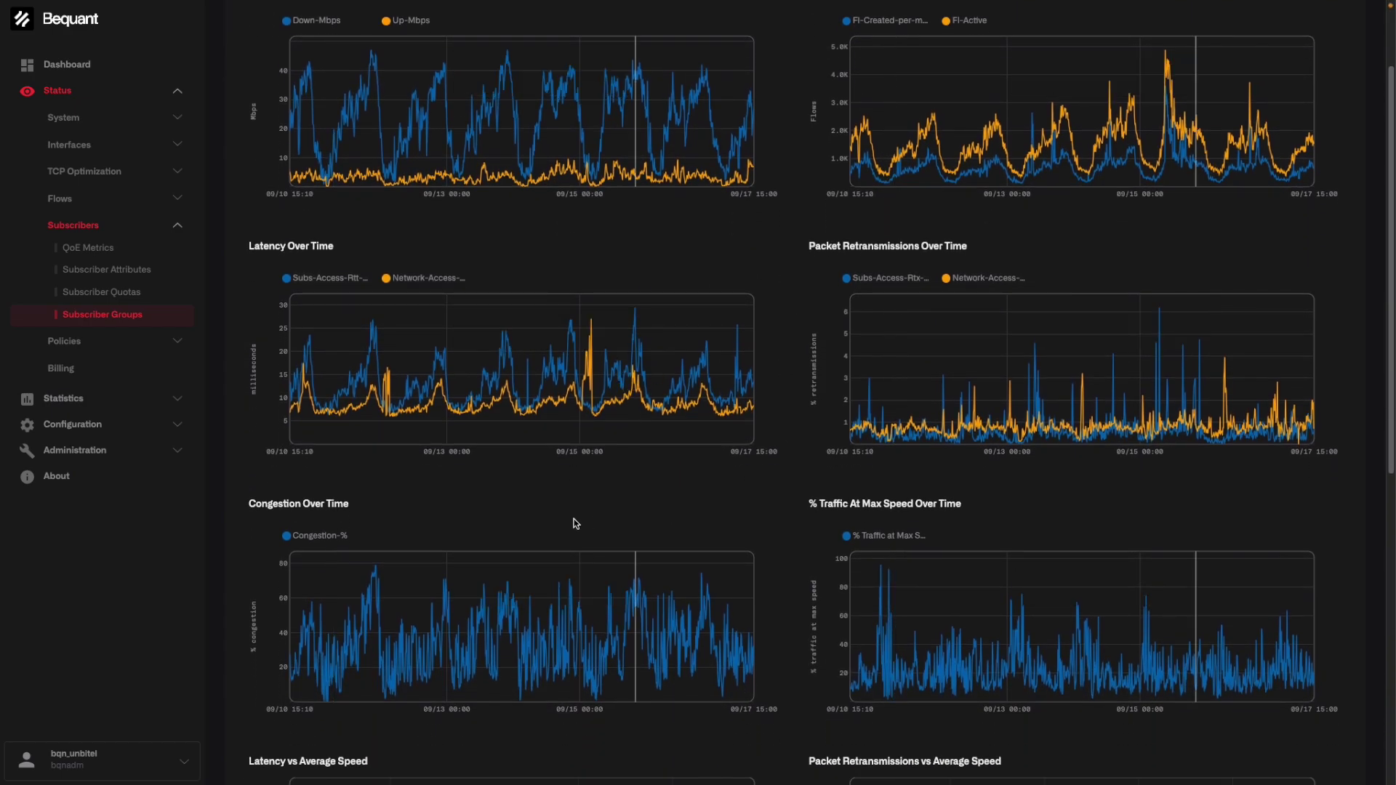
{"action": "scroll", "coordinate": [576, 523], "scroll_direction": "down", "scroll_amount": 2}
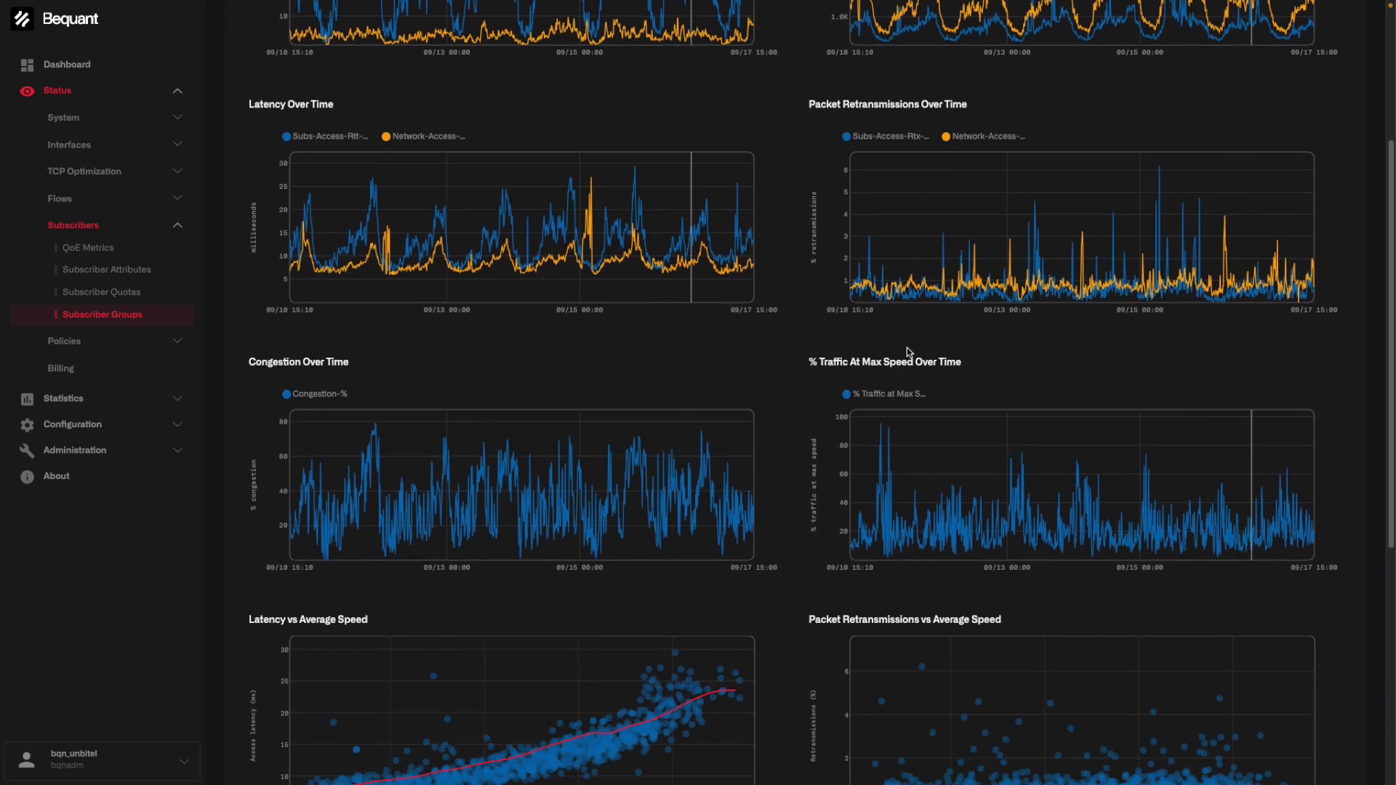
{"action": "scroll", "coordinate": [782, 408], "scroll_direction": "down", "scroll_amount": 4}
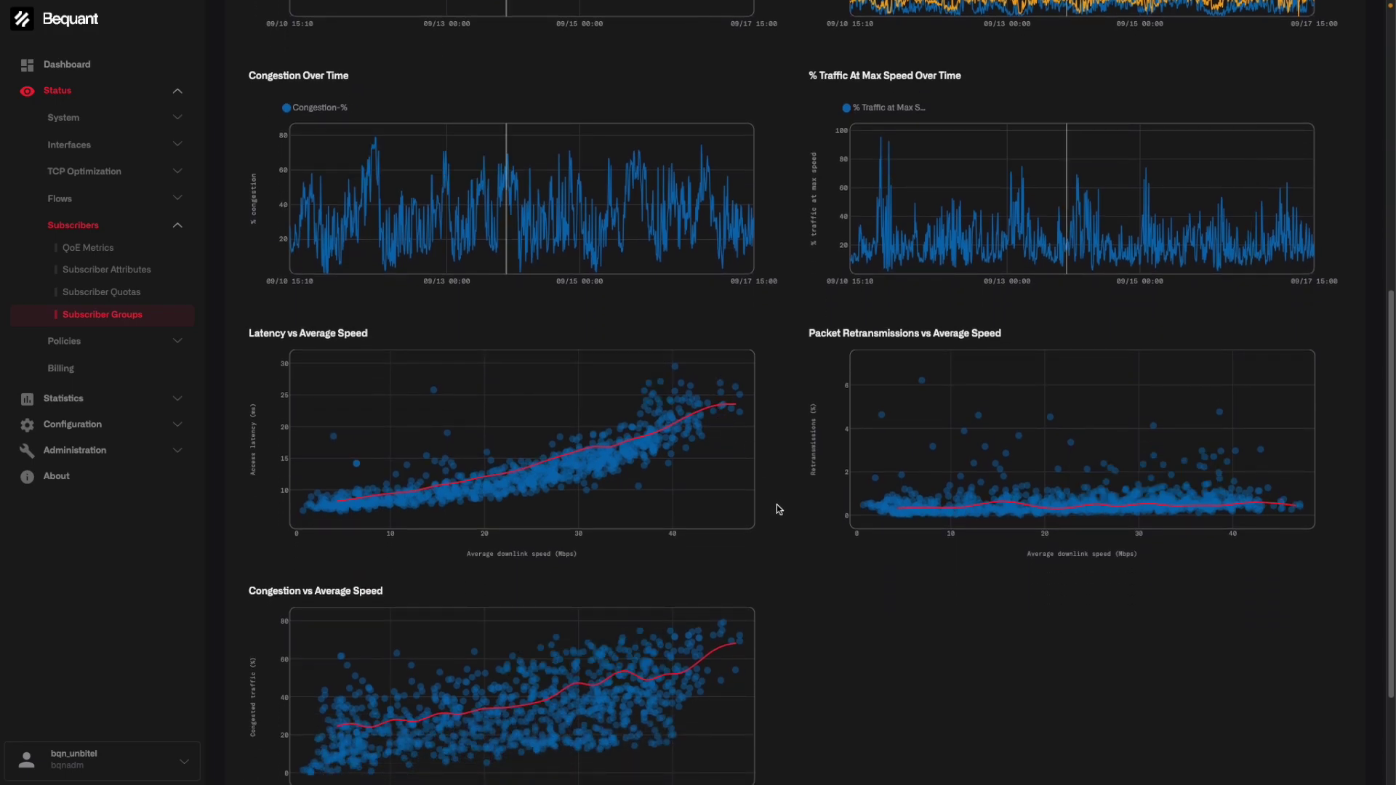
{"action": "scroll", "coordinate": [778, 509], "scroll_direction": "down", "scroll_amount": 1}
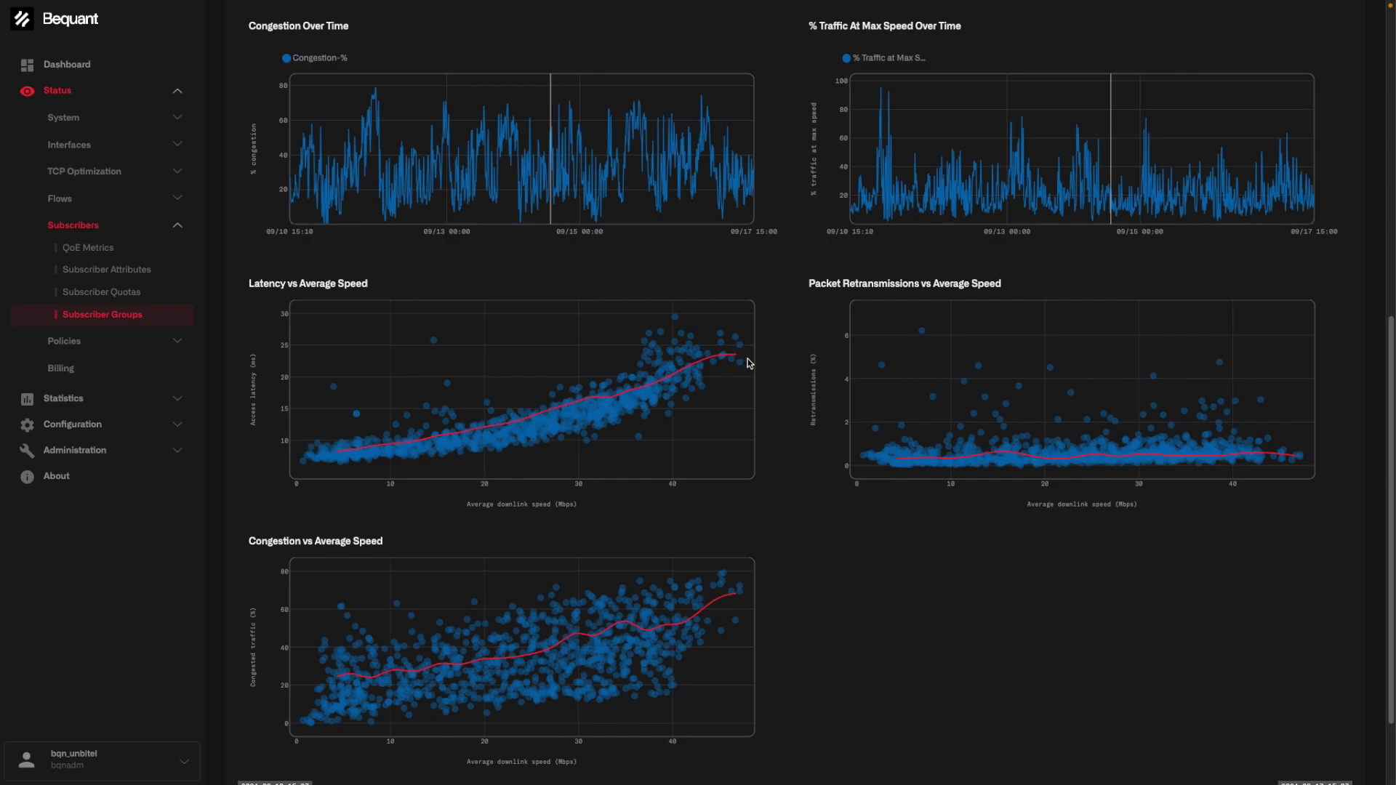
Search the group's rate policy selection for 40, select rate-40Mbps, and cancel without applying it
{"action": "scroll", "coordinate": [748, 362], "scroll_direction": "up", "scroll_amount": 8}
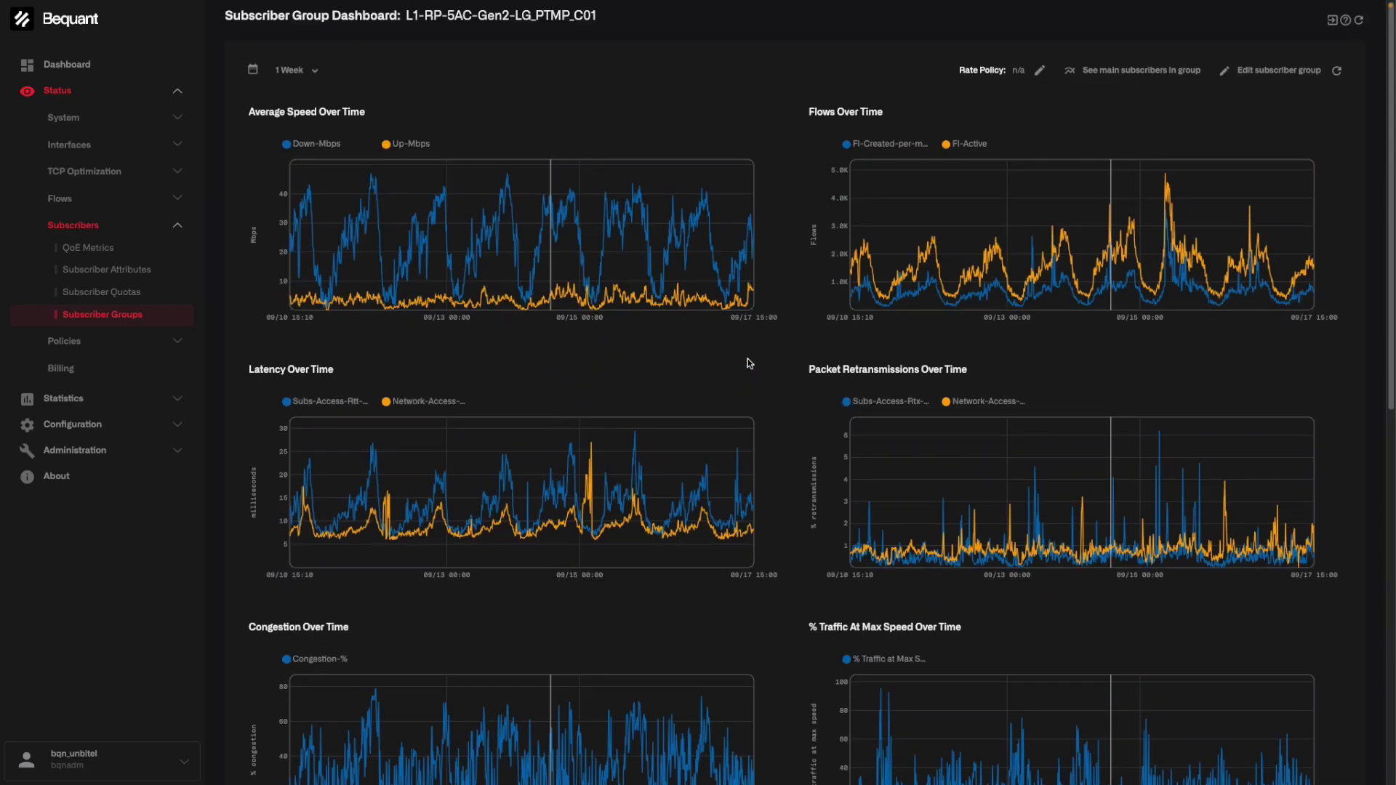
{"action": "left_click", "coordinate": [1041, 71]}
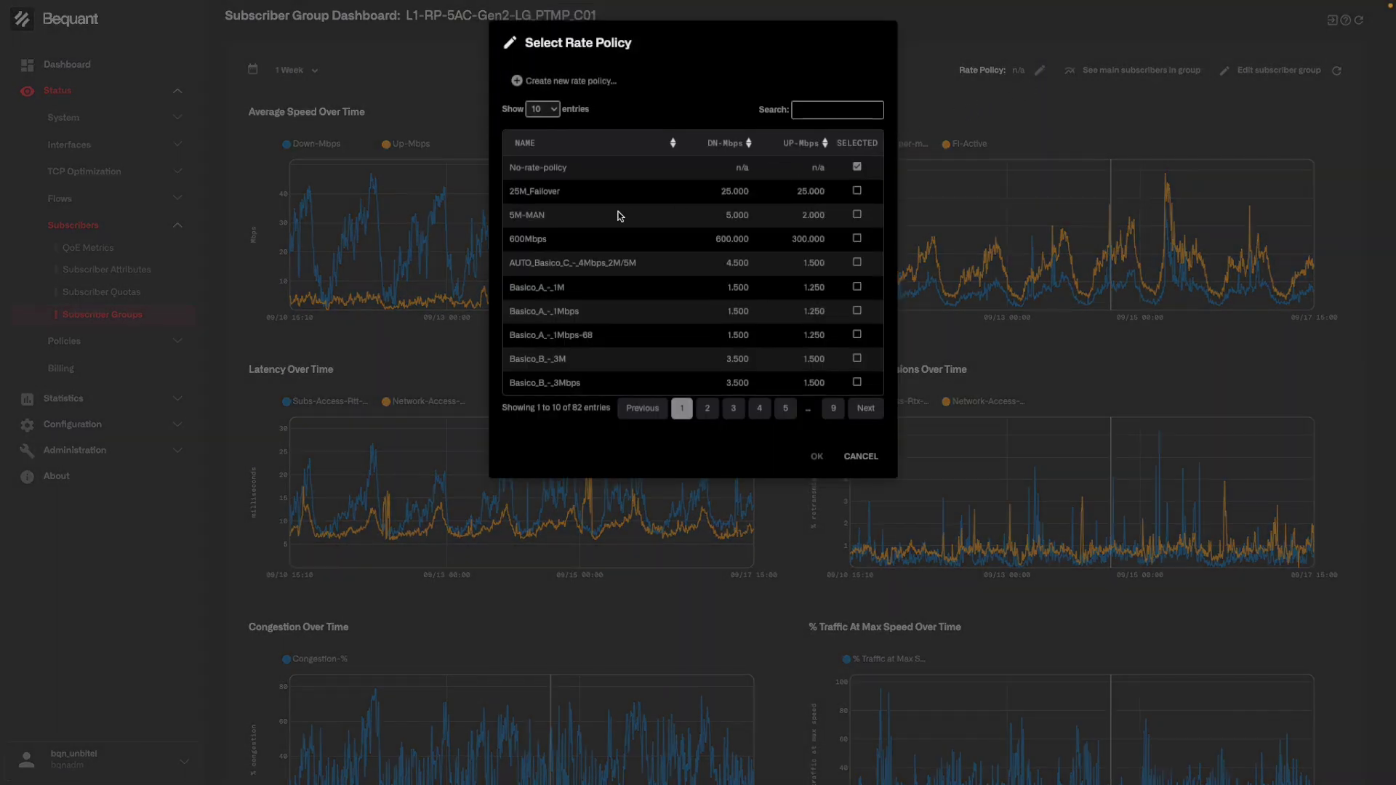
{"action": "left_click", "coordinate": [823, 111]}
{"action": "type", "text": "40"}
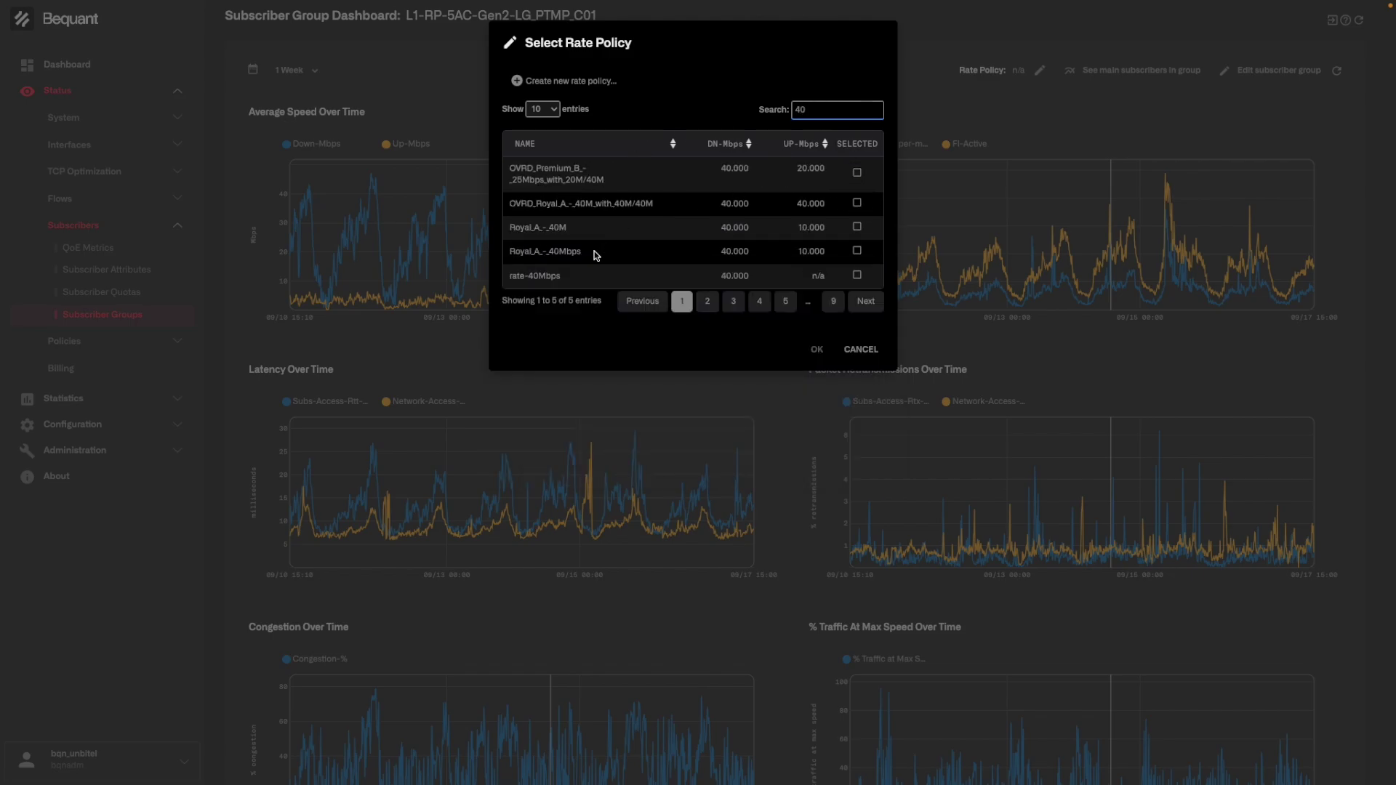
{"action": "left_click", "coordinate": [857, 276]}
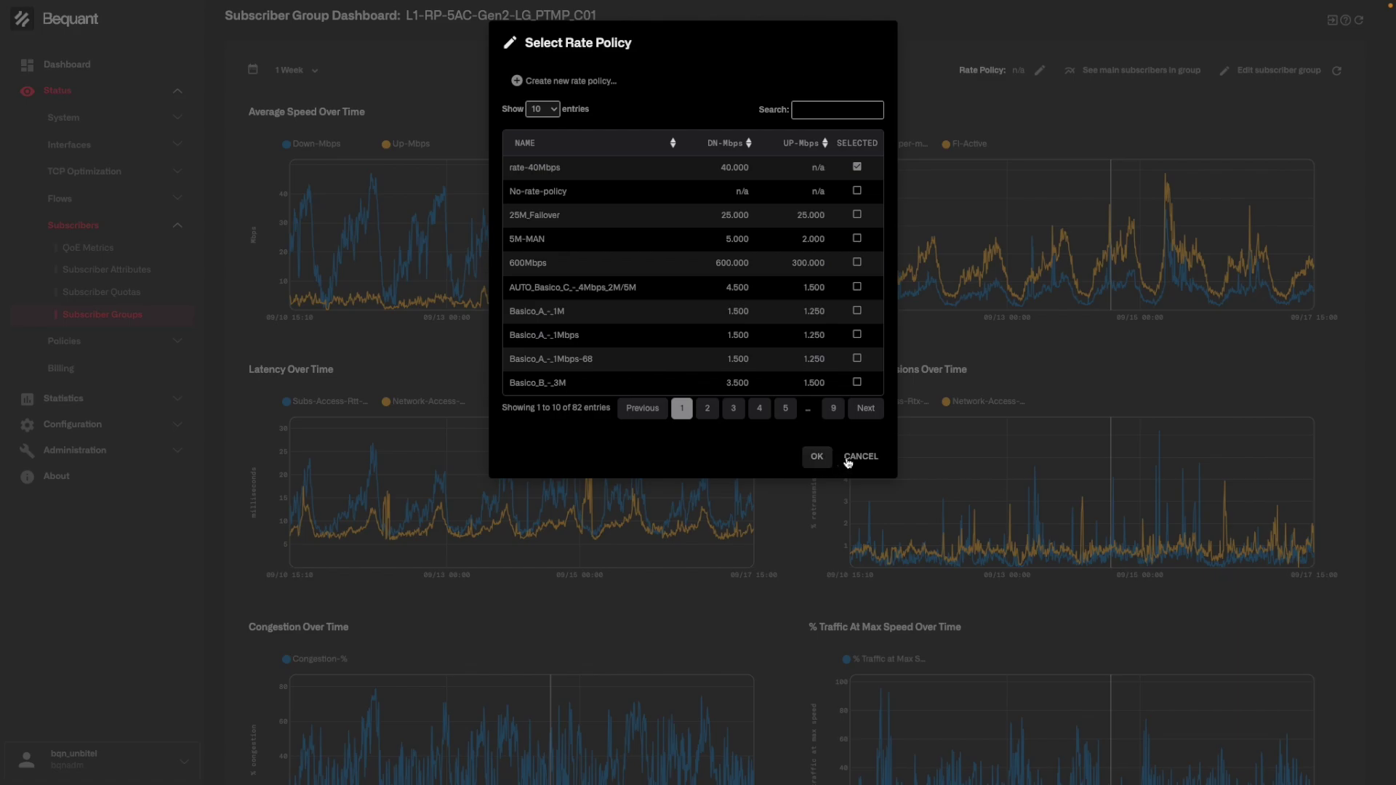
{"action": "left_click", "coordinate": [870, 463]}
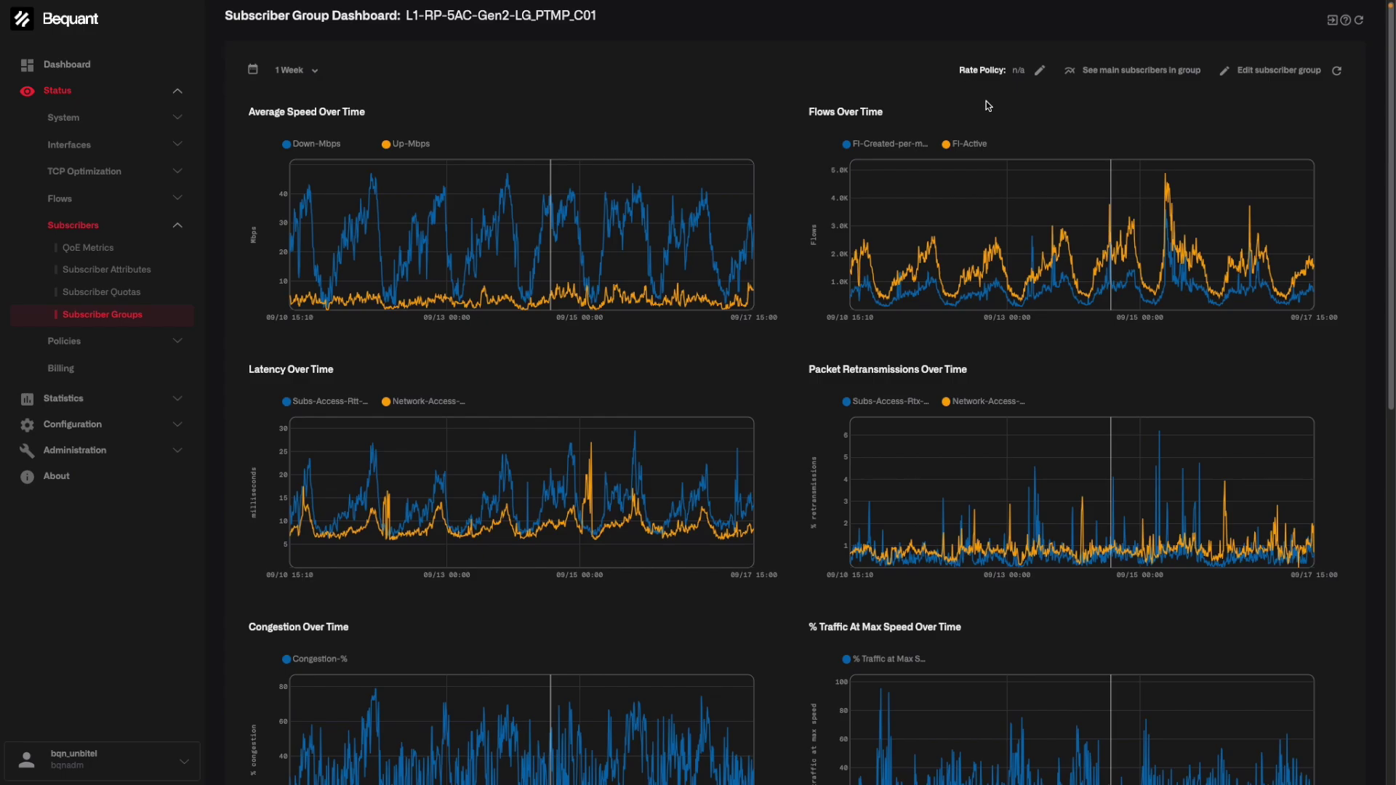
Open the QoE metrics of the group's main subscribers and look over the subscriber table
{"action": "left_click", "coordinate": [1113, 71]}
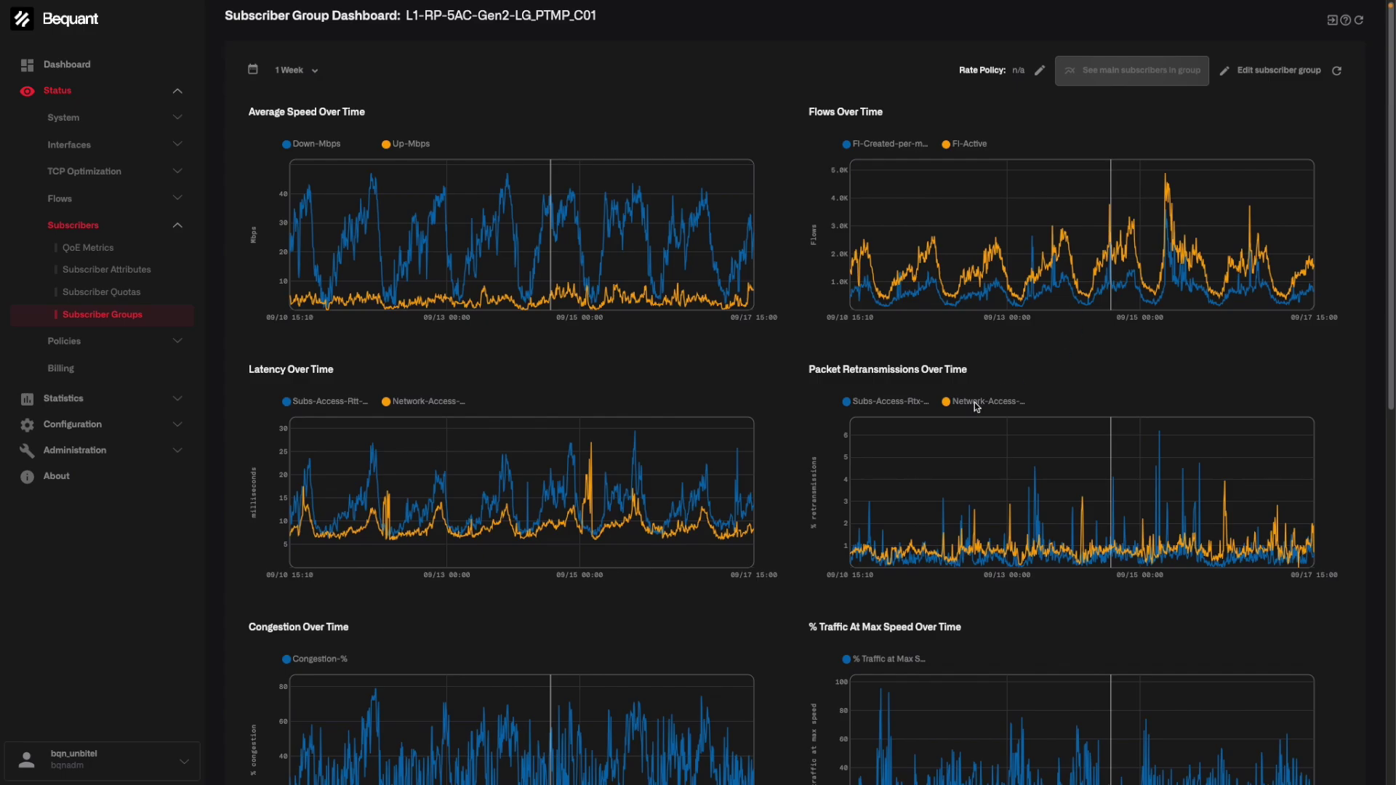
{"action": "left_click", "coordinate": [913, 318]}
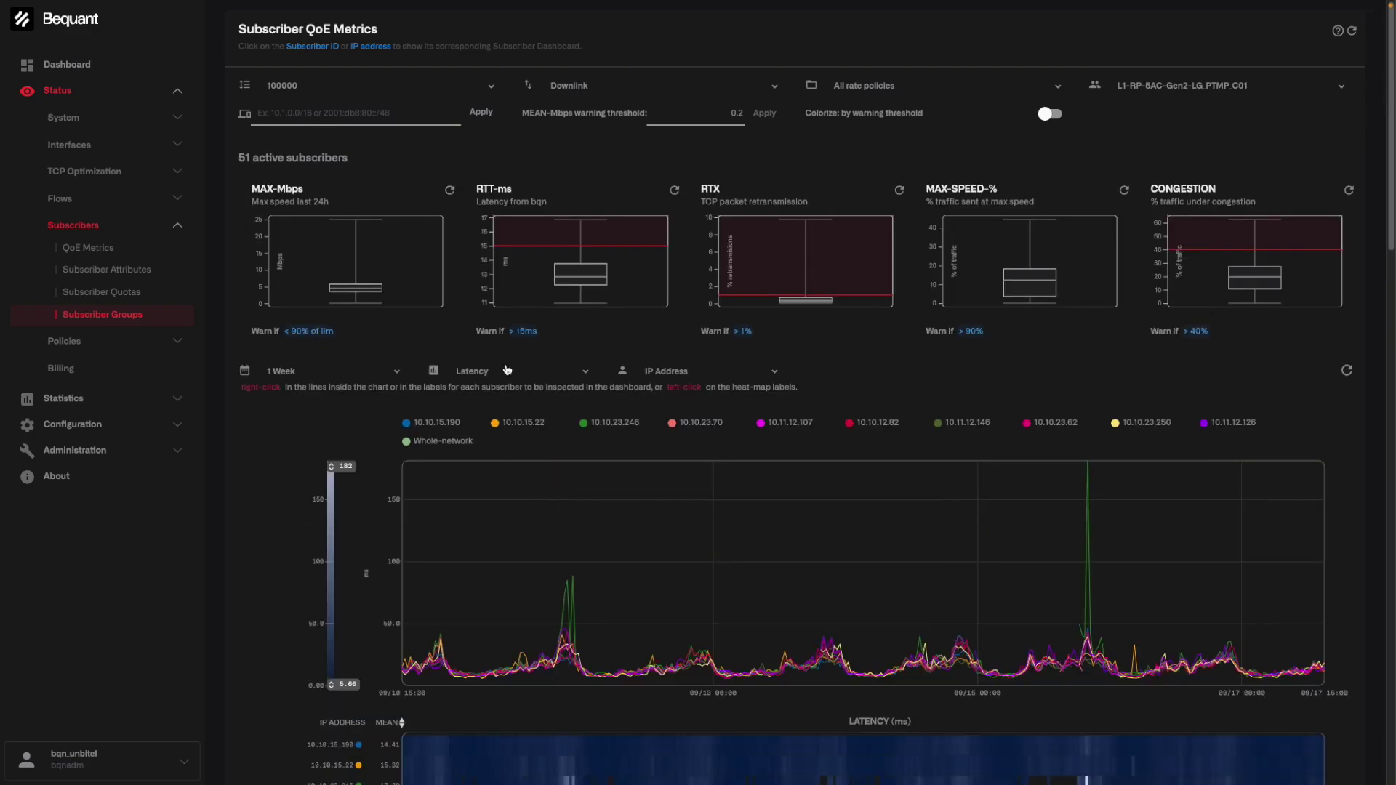
{"action": "scroll", "coordinate": [297, 496], "scroll_direction": "down", "scroll_amount": 10}
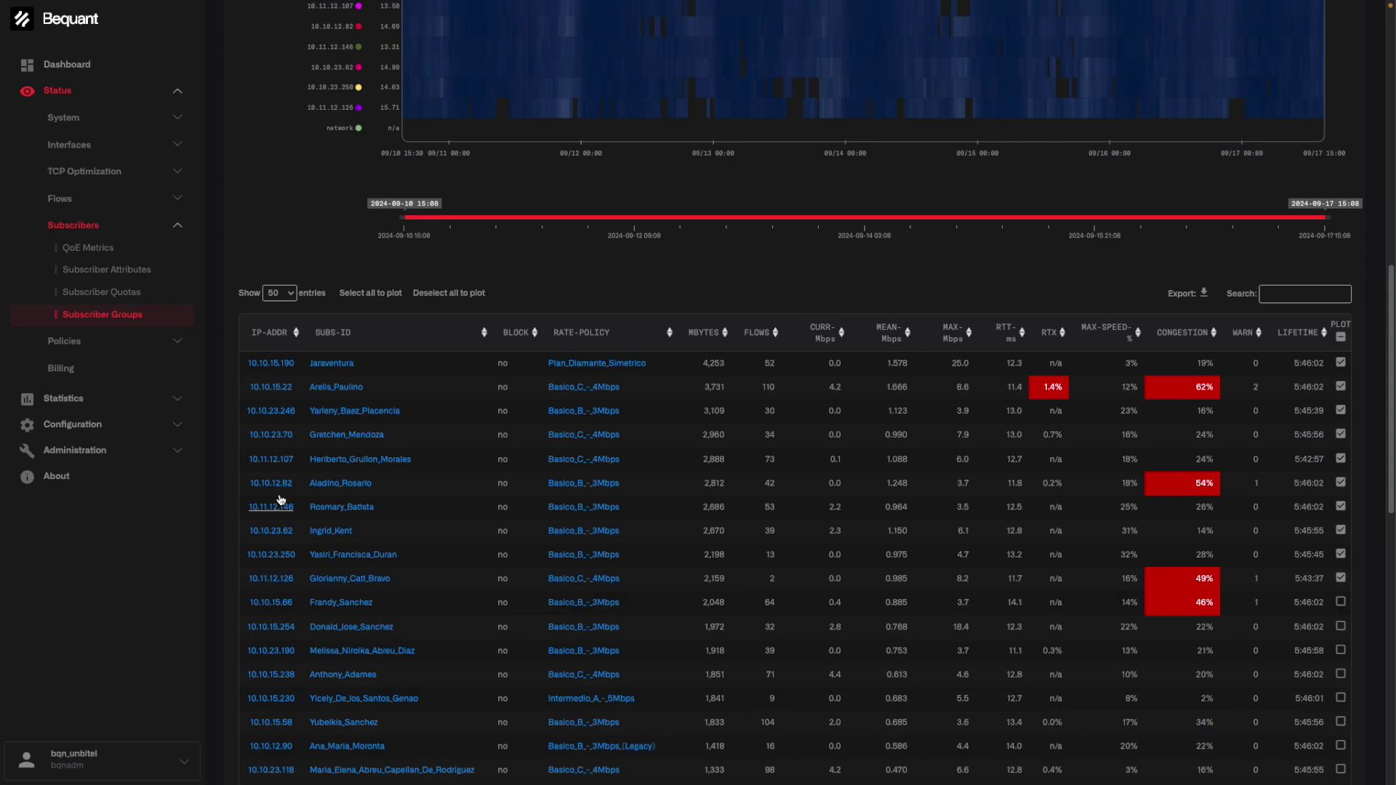
{"action": "scroll", "coordinate": [466, 450], "scroll_direction": "down", "scroll_amount": 2}
{"action": "scroll", "coordinate": [466, 450], "scroll_direction": "down", "scroll_amount": 9}
Select all subscribers in the table for plotting and view them in the weekly latency chart
{"action": "scroll", "coordinate": [468, 451], "scroll_direction": "up", "scroll_amount": 11}
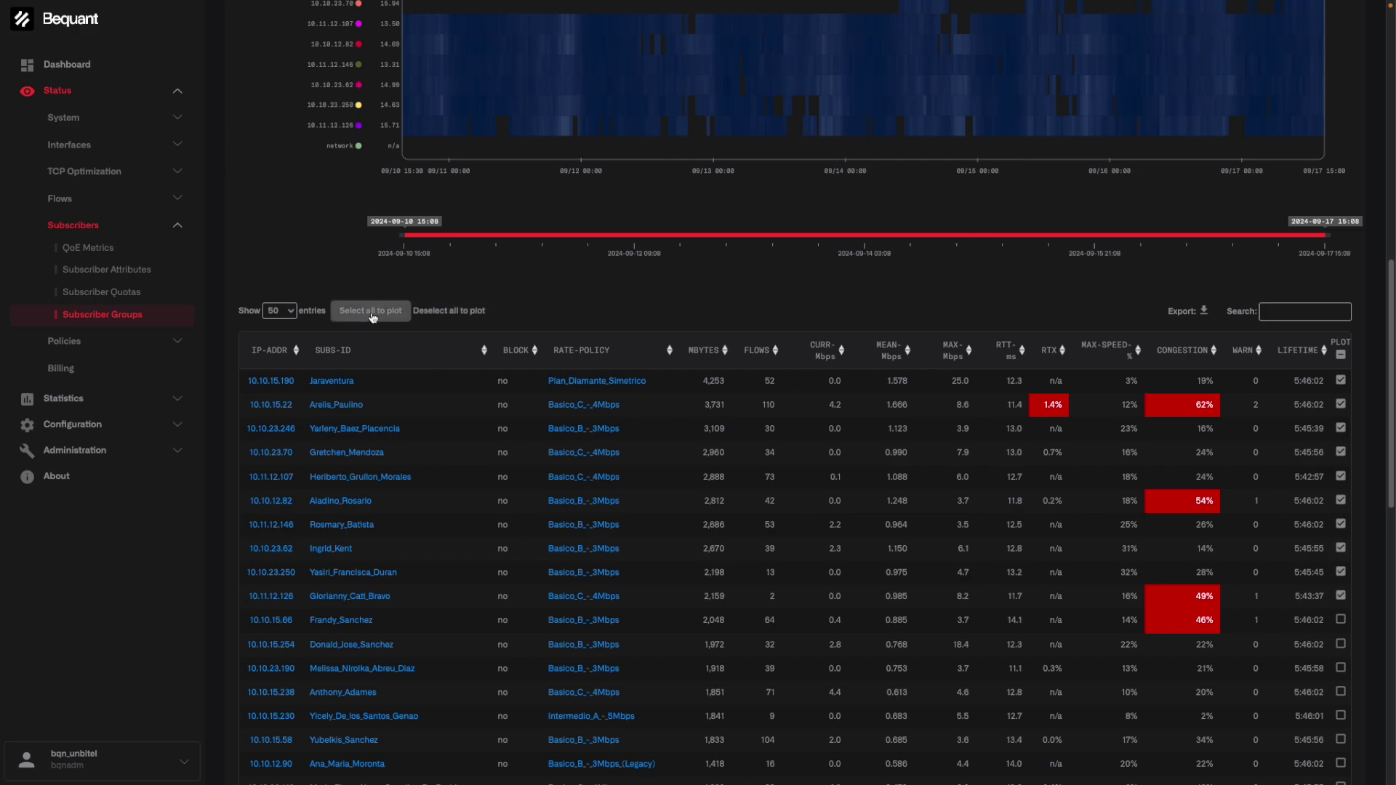
{"action": "scroll", "coordinate": [334, 255], "scroll_direction": "up", "scroll_amount": 6}
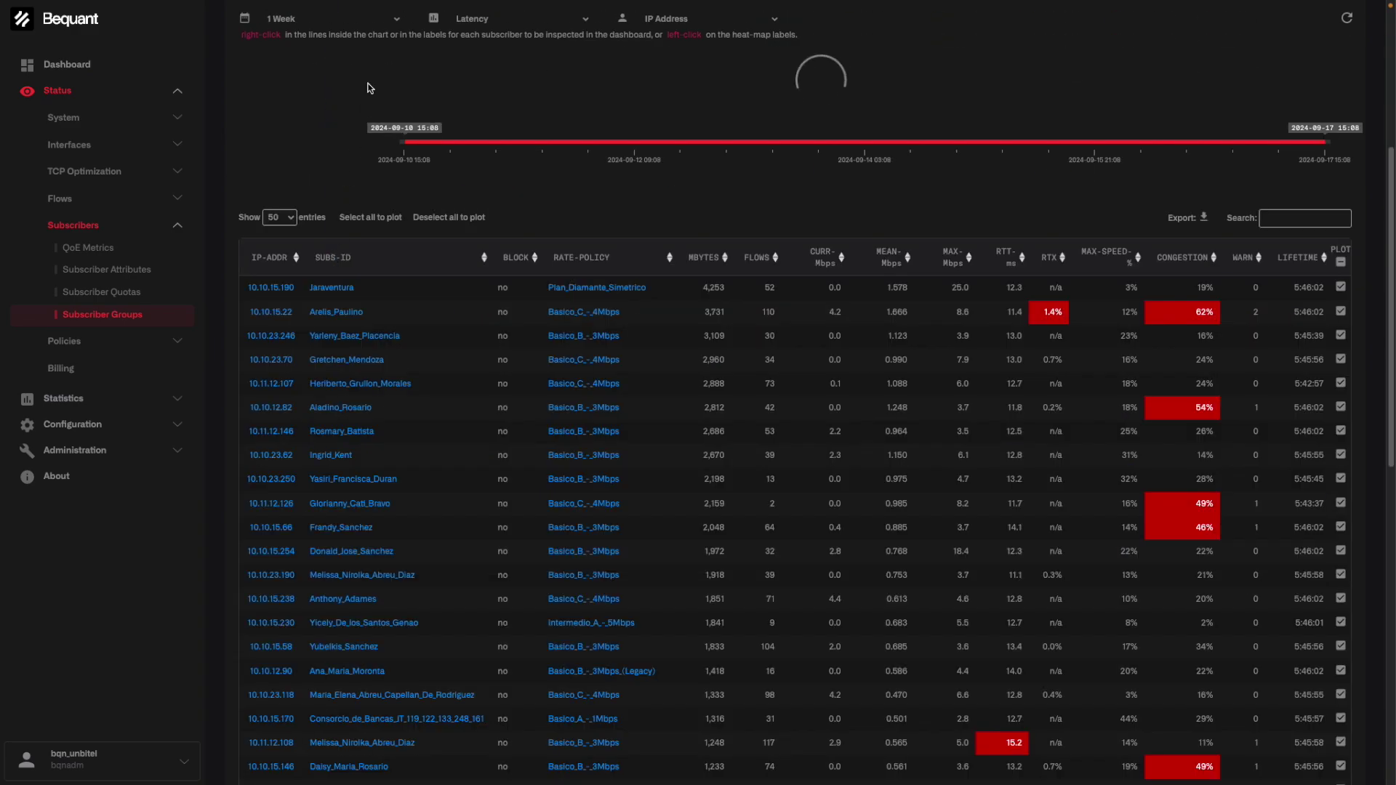
{"action": "scroll", "coordinate": [258, 152], "scroll_direction": "up", "scroll_amount": 2}
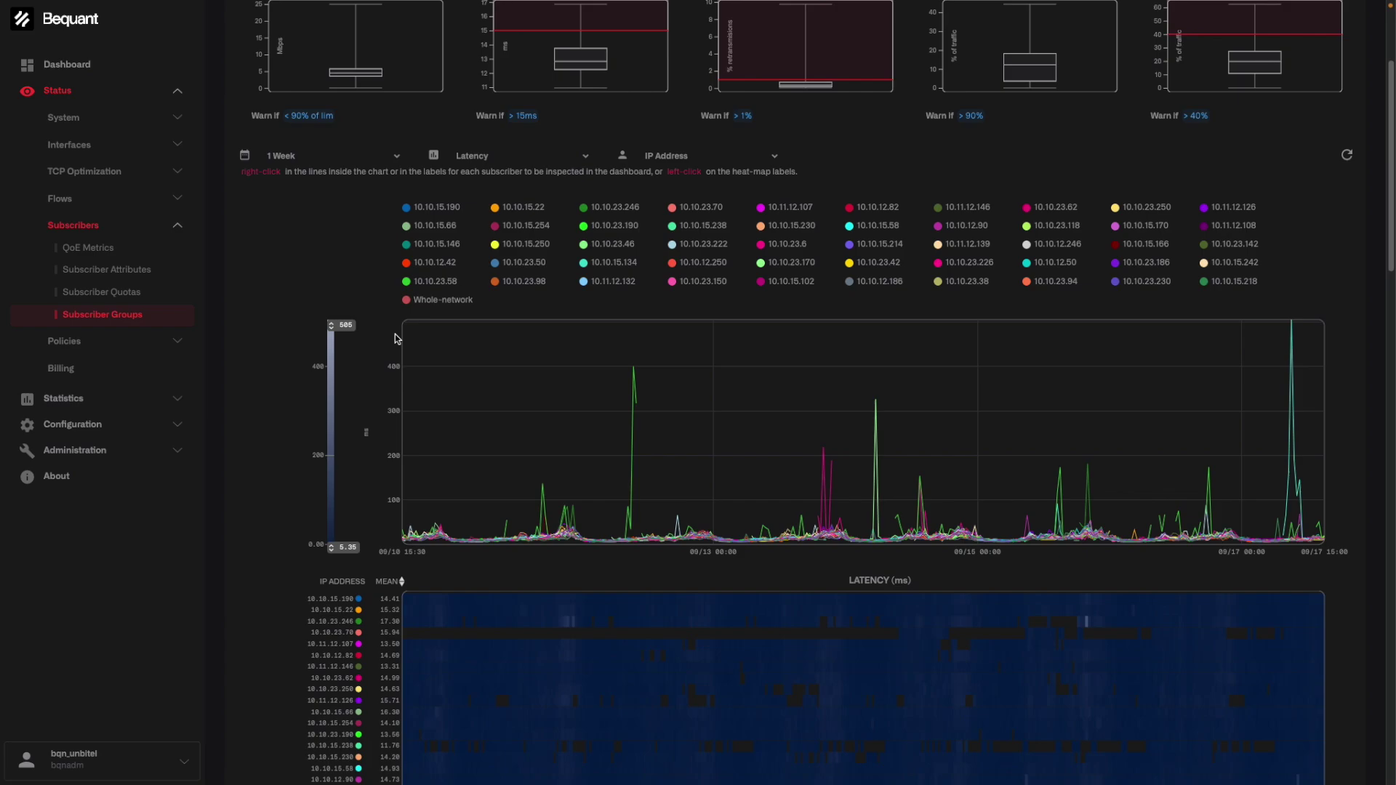
Sort the subscriber latency heat map by mean latency in descending order and look over the ranked subscribers
{"action": "scroll", "coordinate": [367, 469], "scroll_direction": "down", "scroll_amount": 1}
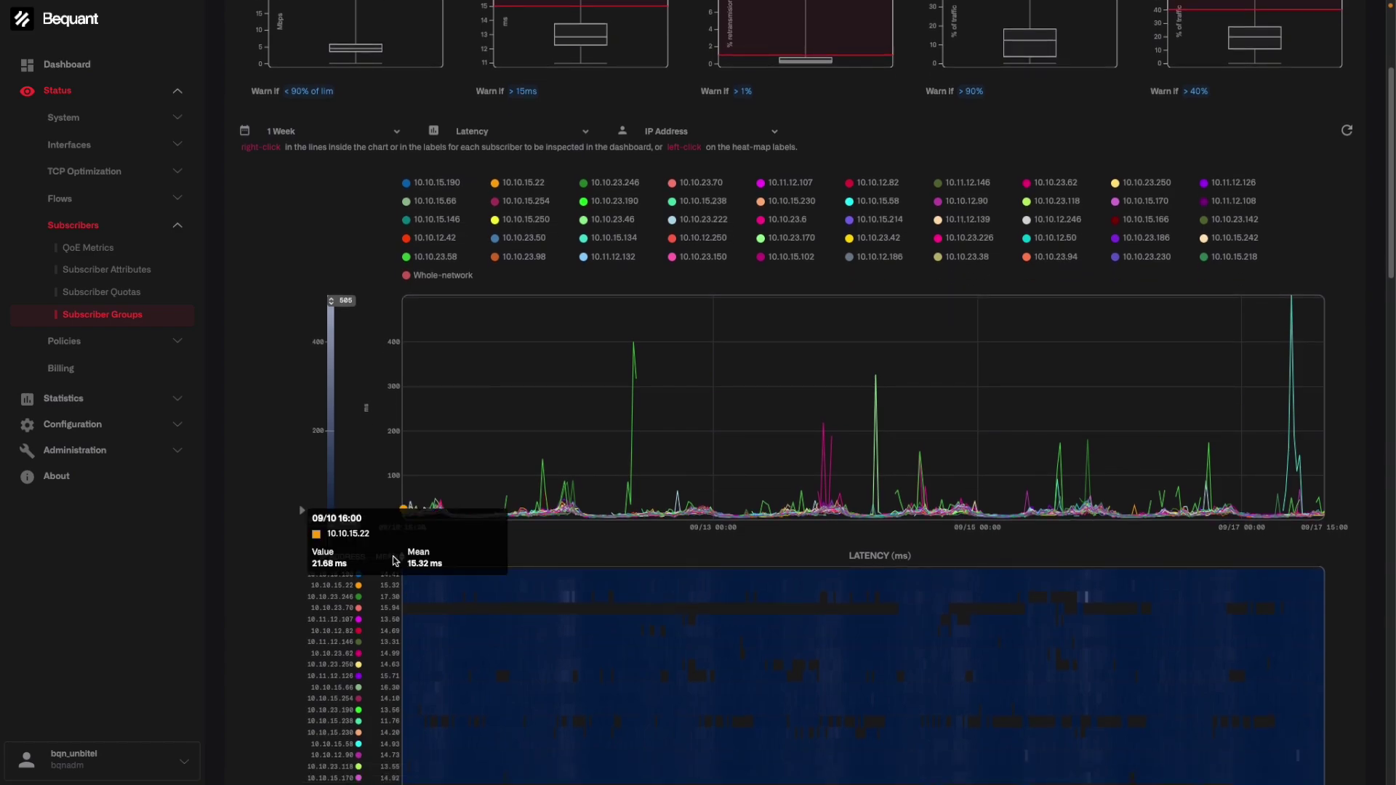
{"action": "left_click", "coordinate": [390, 556]}
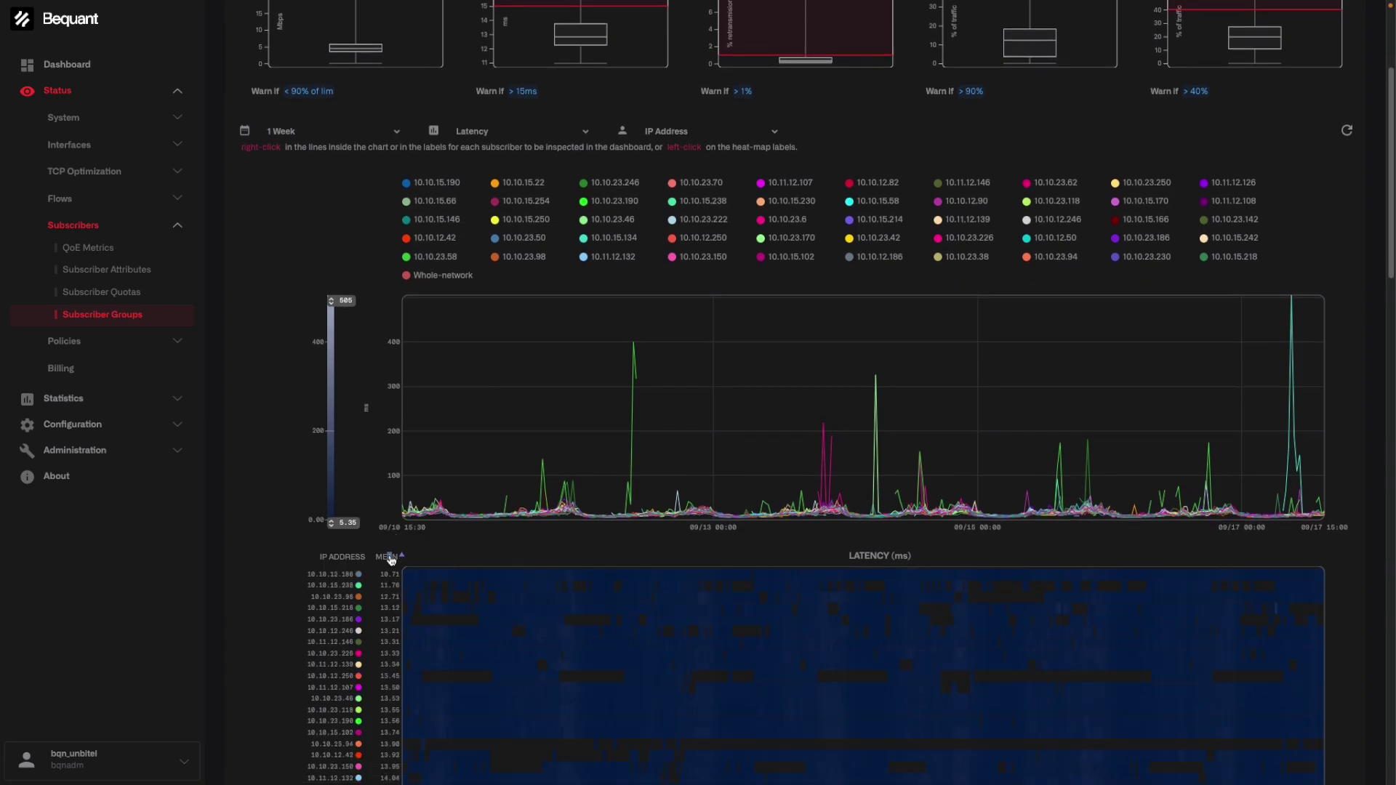
{"action": "left_click", "coordinate": [390, 557]}
{"action": "scroll", "coordinate": [375, 577], "scroll_direction": "down", "scroll_amount": 2}
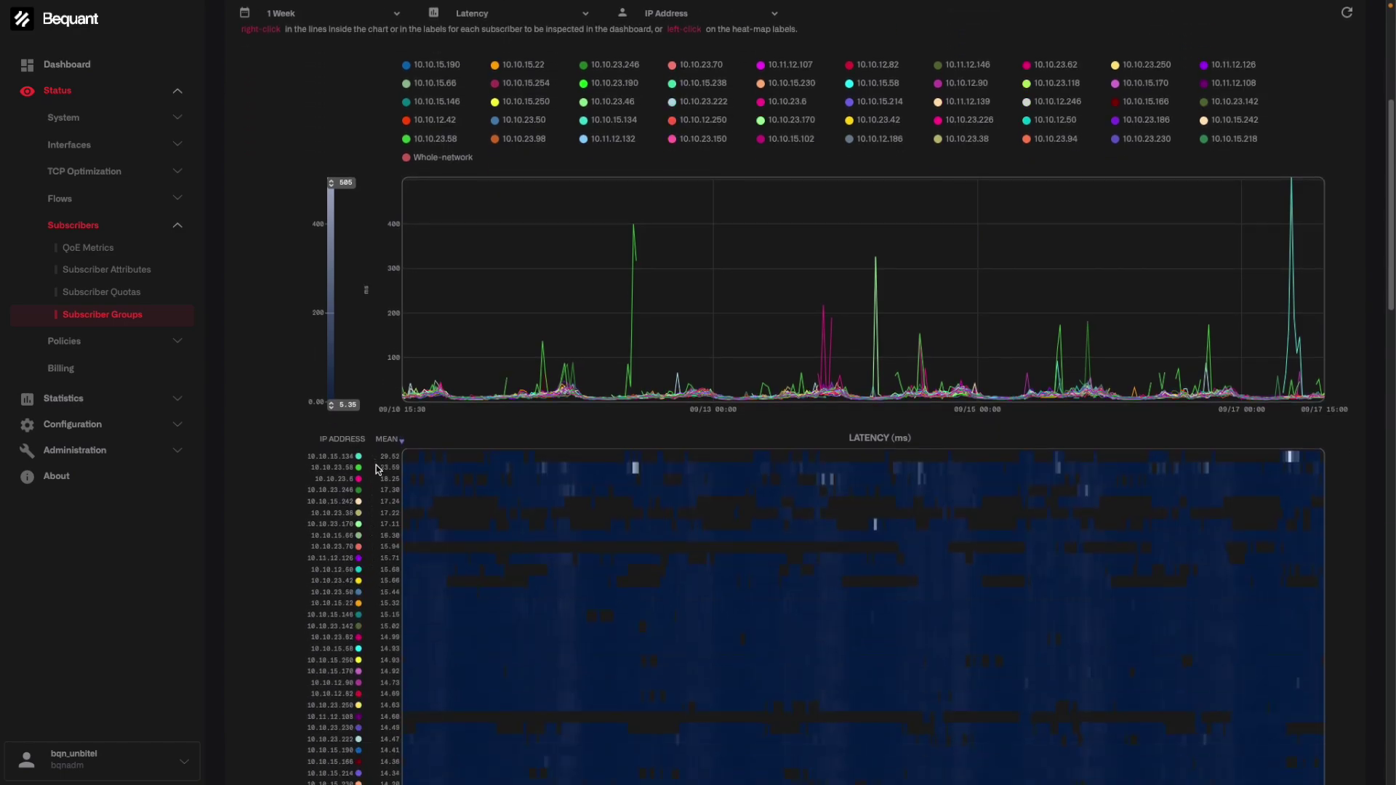
{"action": "scroll", "coordinate": [390, 487], "scroll_direction": "down", "scroll_amount": 8}
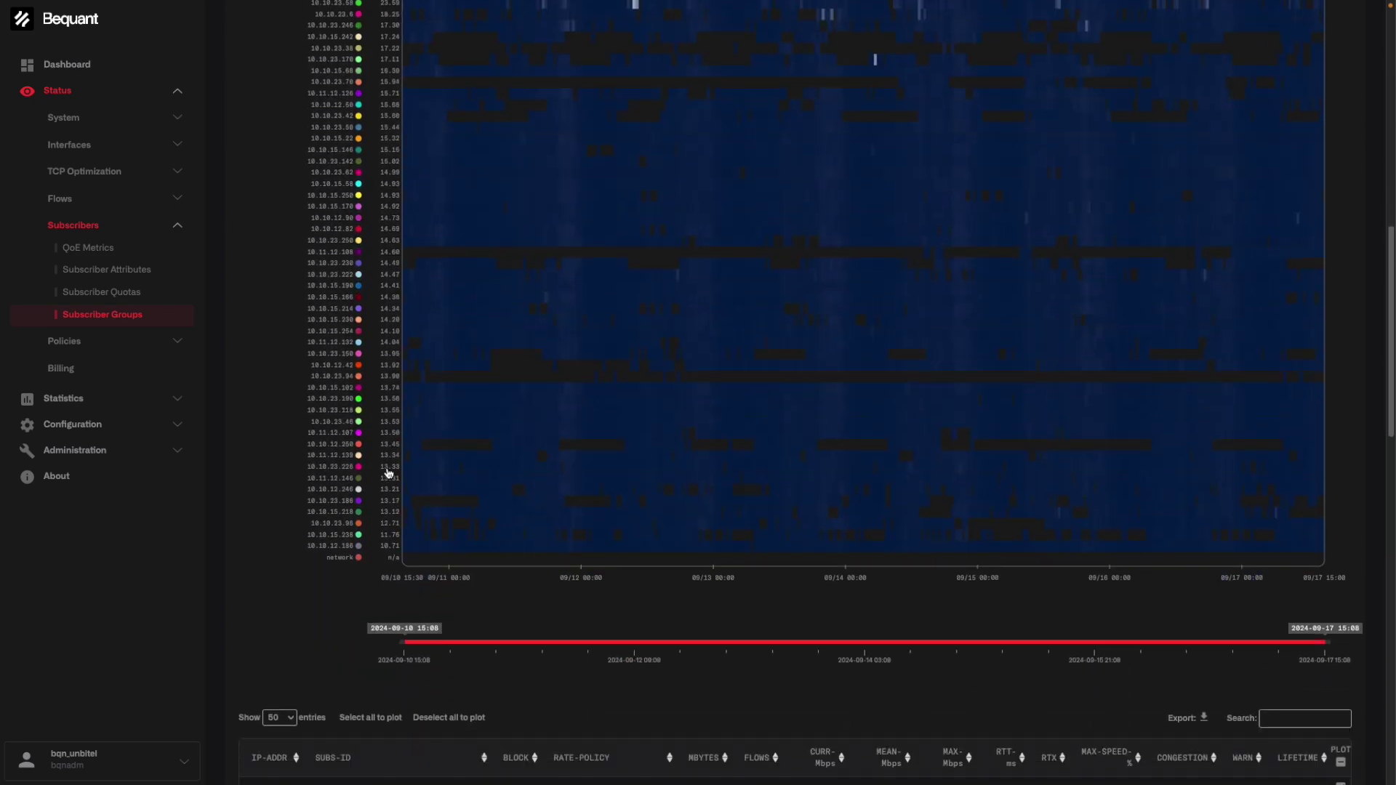
{"action": "scroll", "coordinate": [389, 473], "scroll_direction": "up", "scroll_amount": 9}
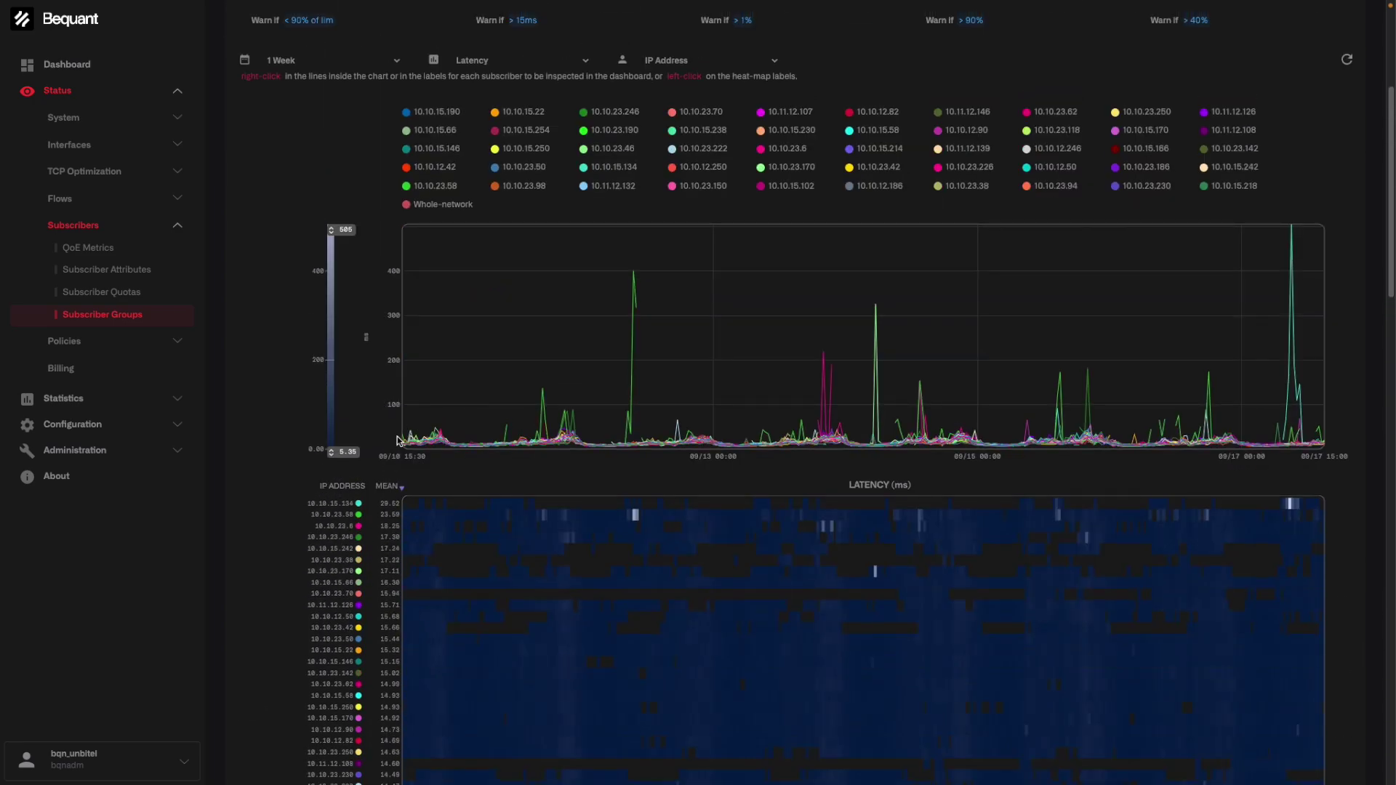
Lower the upper limit of the subscriber latency color scale to about 104 ms and examine the heat map rows
{"action": "left_click_drag", "start_coordinate": [341, 235], "coordinate": [325, 407]}
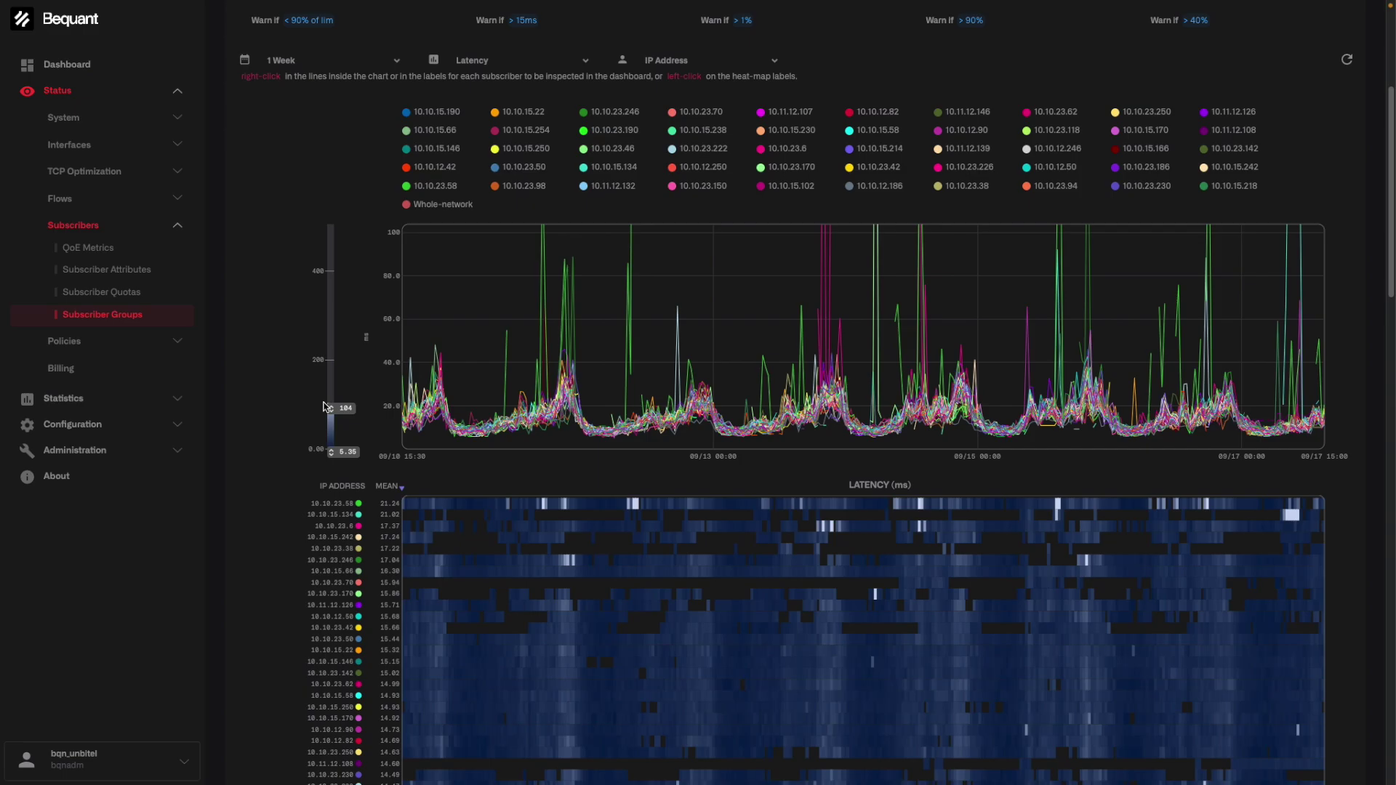
{"action": "scroll", "coordinate": [324, 407], "scroll_direction": "down", "scroll_amount": 5}
{"action": "scroll", "coordinate": [517, 278], "scroll_direction": "up", "scroll_amount": 2}
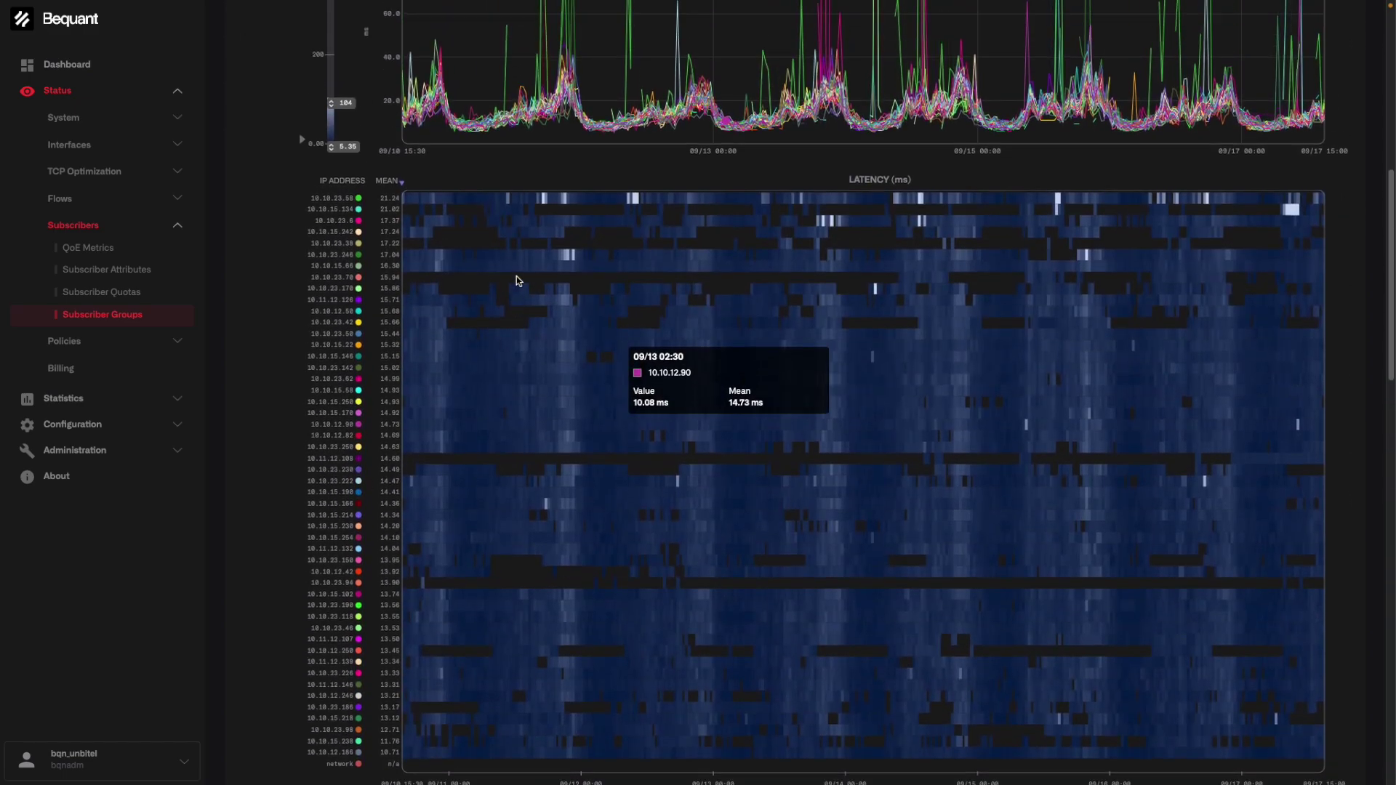
{"action": "scroll", "coordinate": [491, 301], "scroll_direction": "up", "scroll_amount": 3}
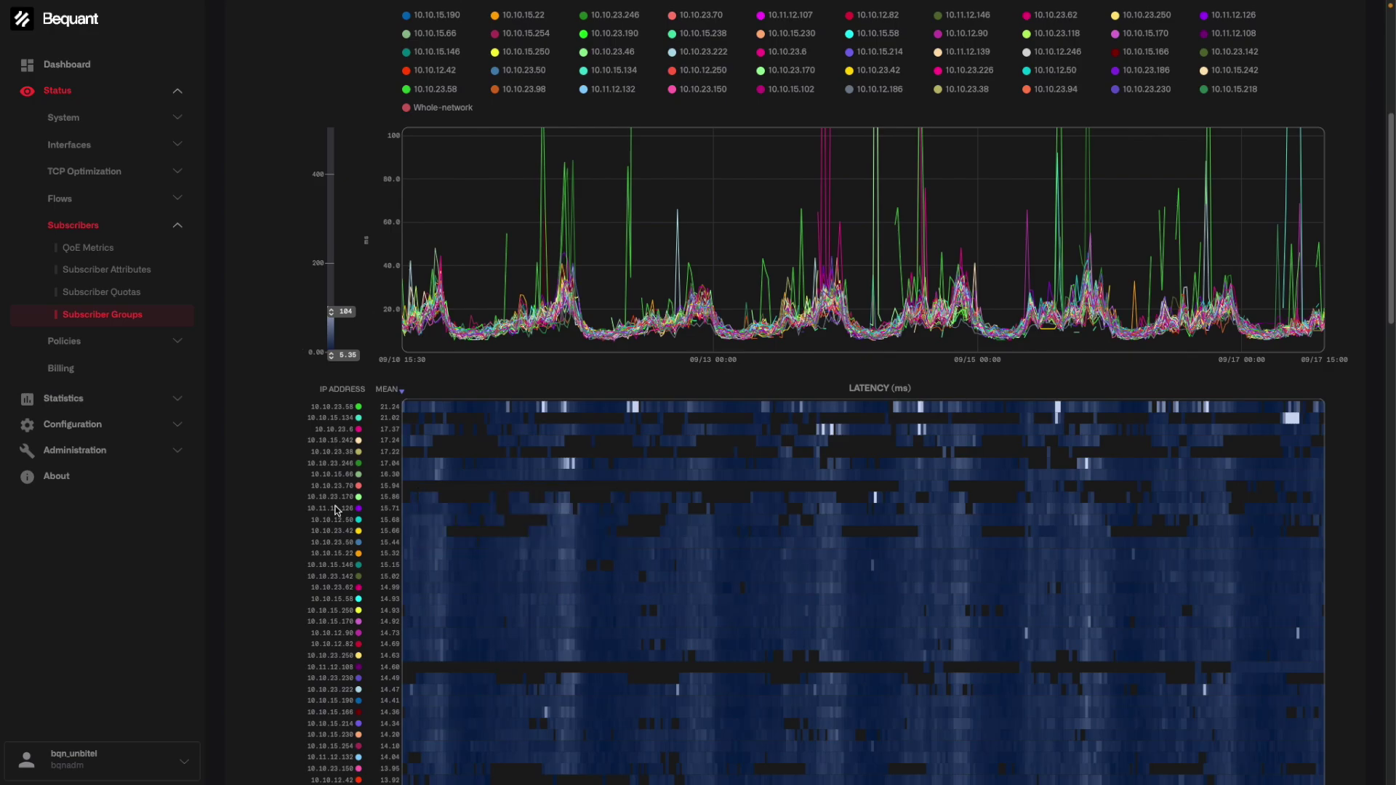
{"action": "scroll", "coordinate": [332, 505], "scroll_direction": "down", "scroll_amount": 1}
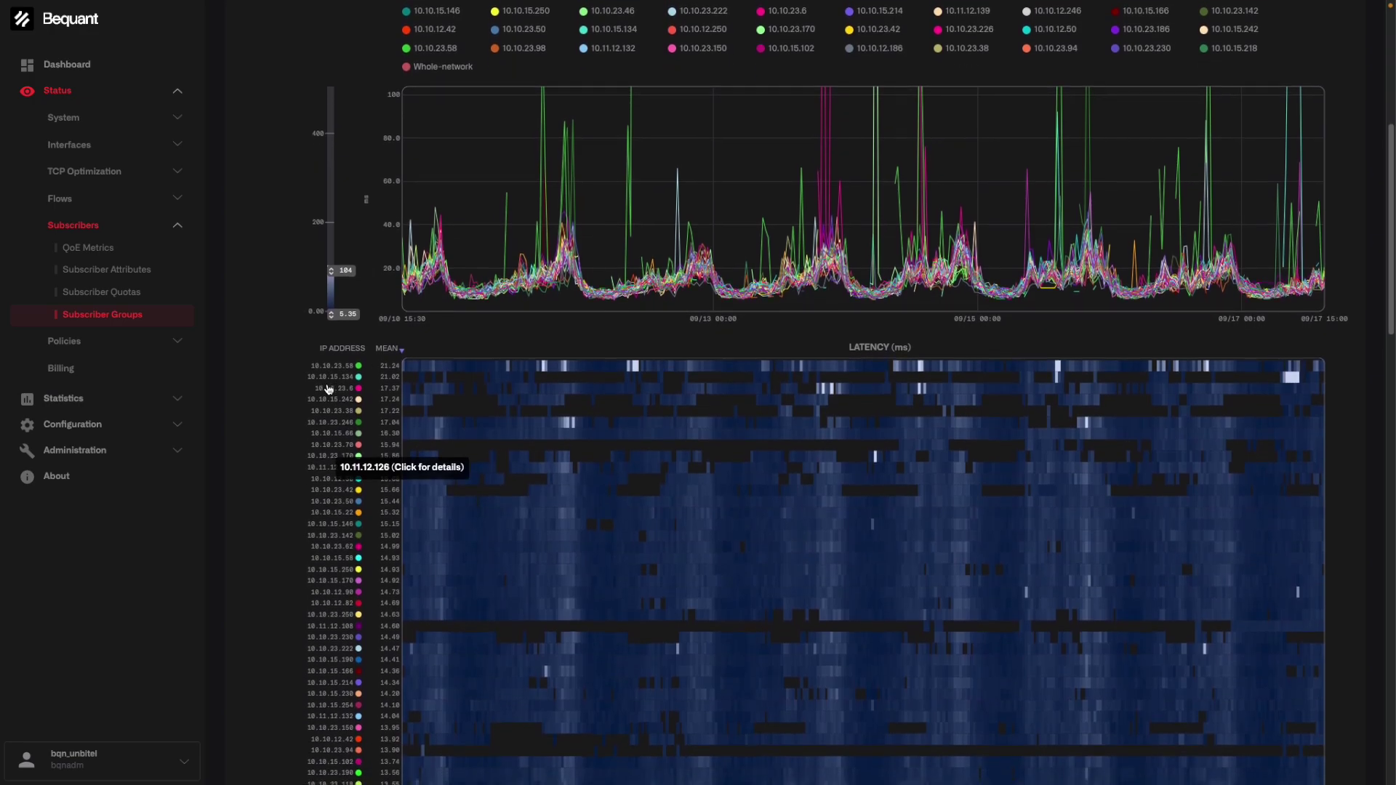
{"action": "scroll", "coordinate": [329, 391], "scroll_direction": "down", "scroll_amount": 2}
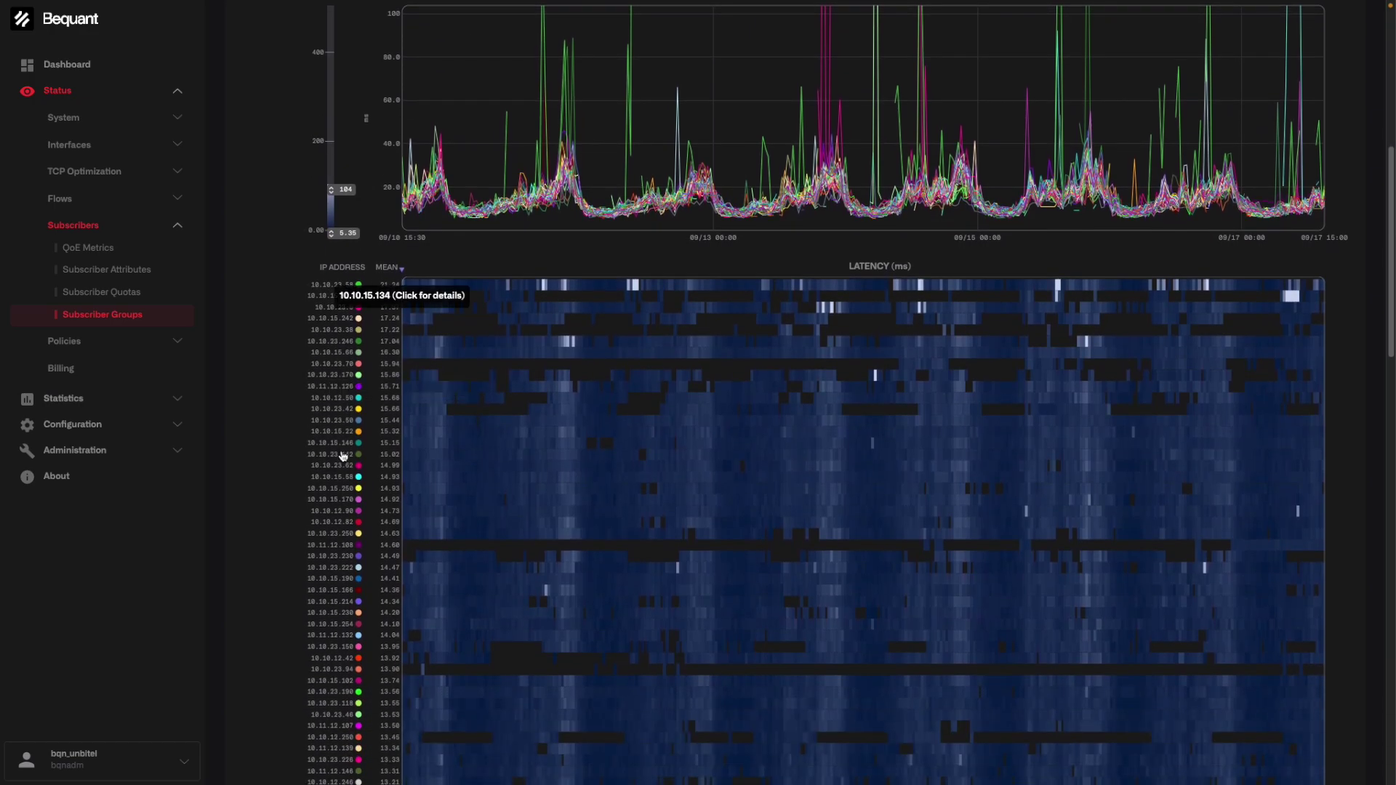
Open the dashboard of subscriber 10.10.15.190 and examine its historical metrics over time and against average speed
{"action": "left_click", "coordinate": [331, 580]}
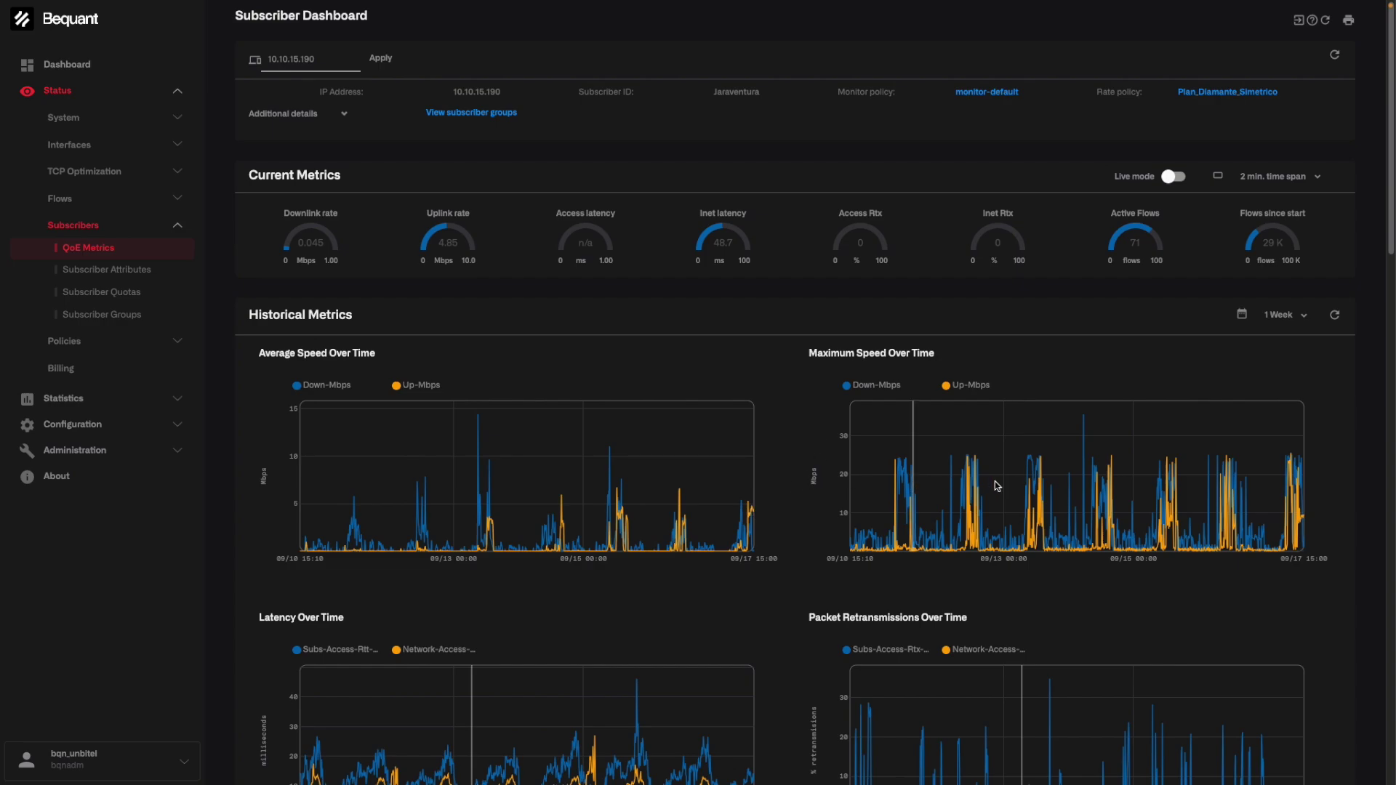
{"action": "mouse_move", "coordinate": [1038, 472]}
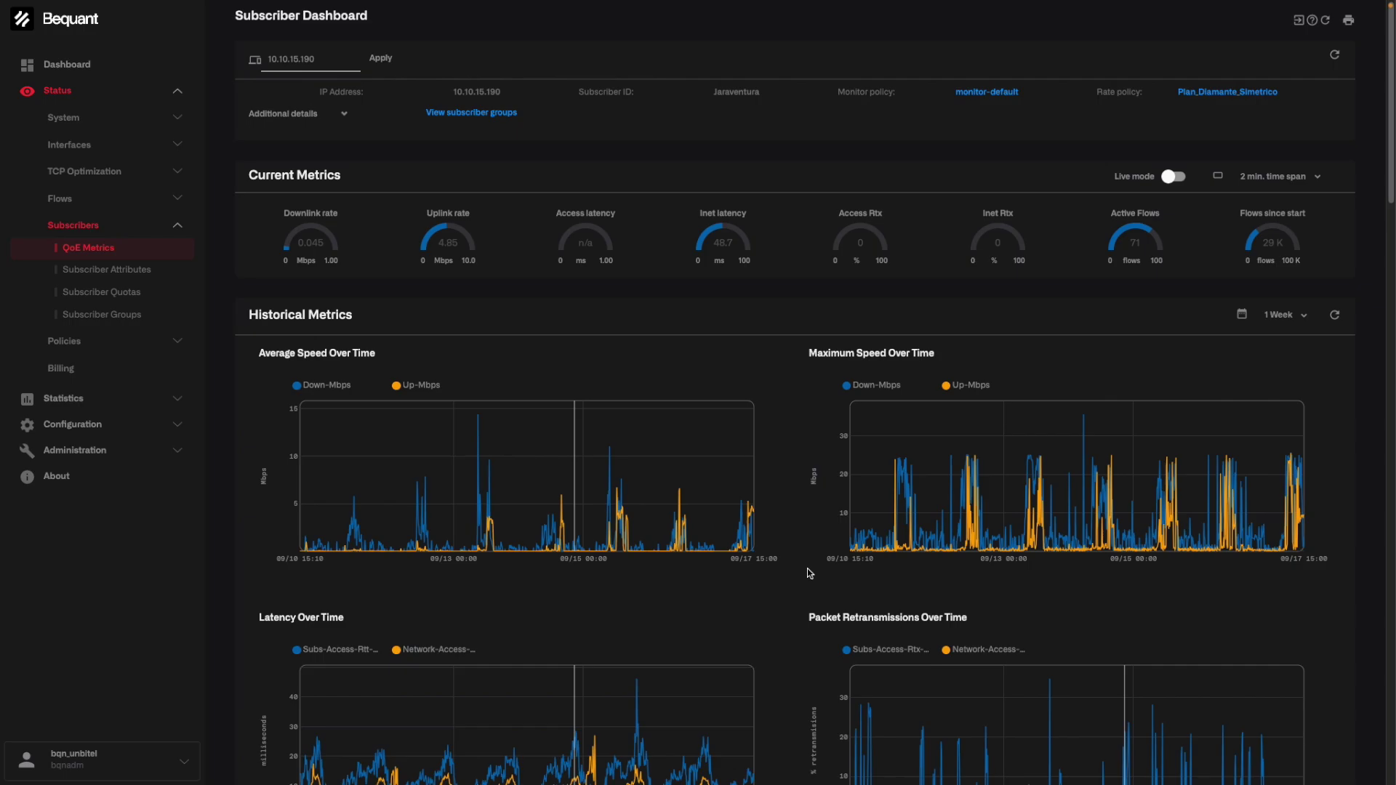
{"action": "scroll", "coordinate": [810, 574], "scroll_direction": "down", "scroll_amount": 1}
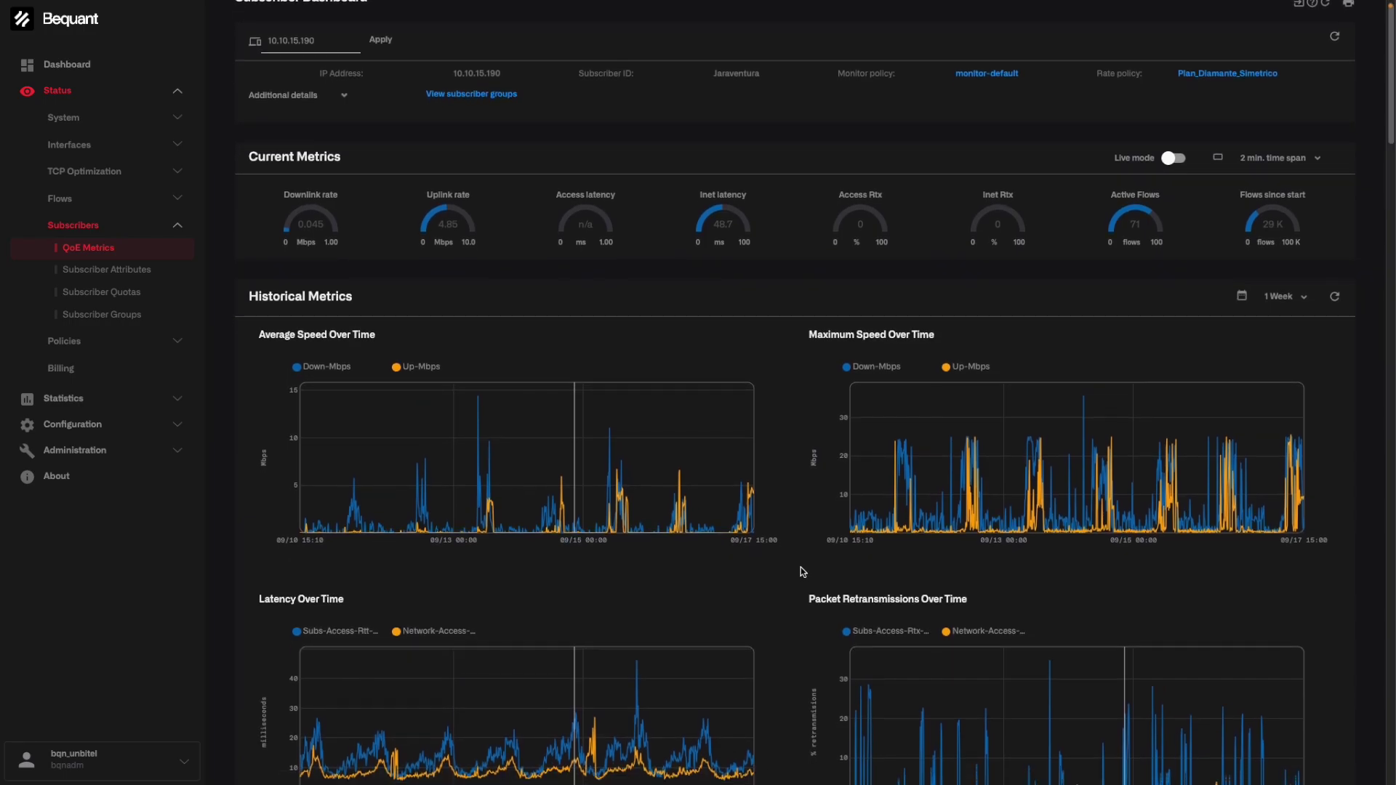
{"action": "scroll", "coordinate": [802, 572], "scroll_direction": "down", "scroll_amount": 4}
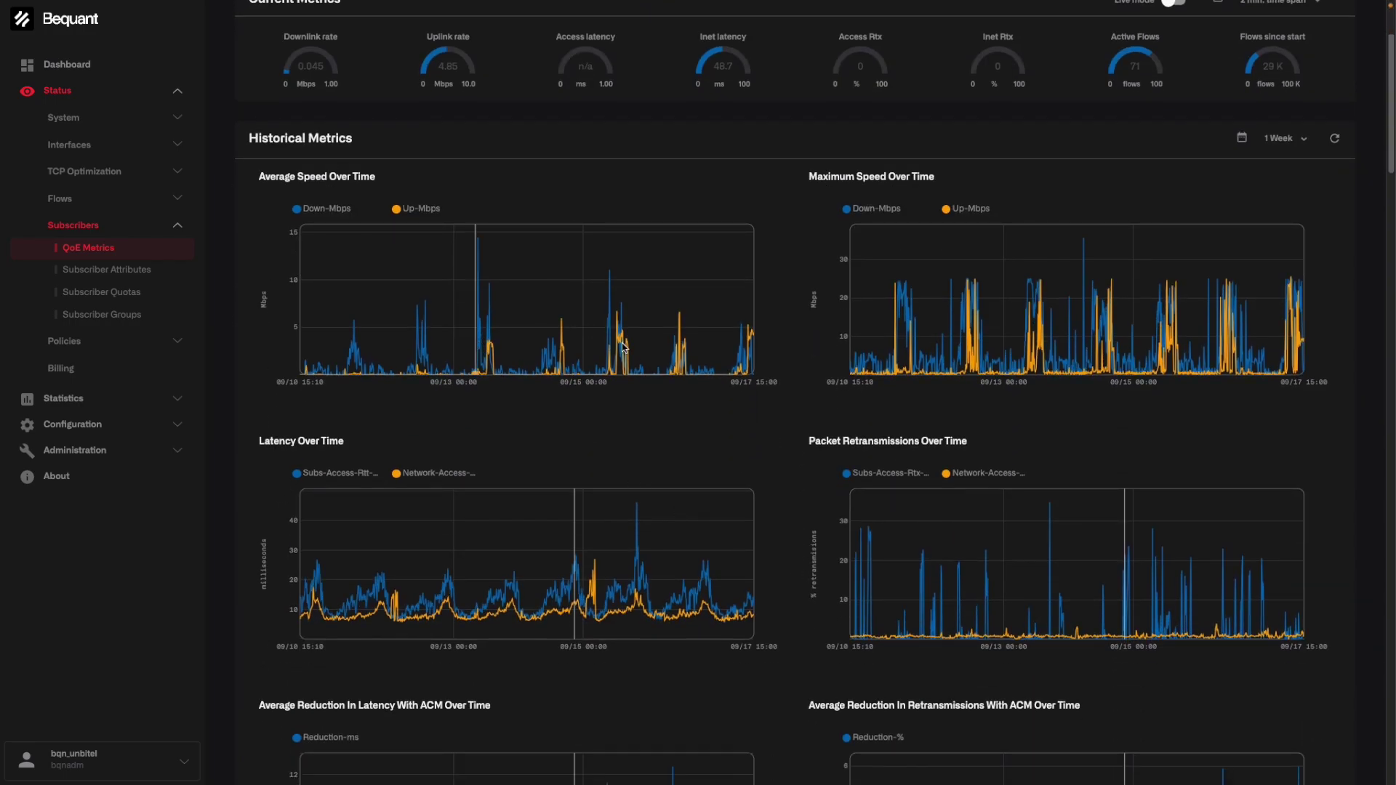
{"action": "scroll", "coordinate": [743, 378], "scroll_direction": "down", "scroll_amount": 5}
{"action": "scroll", "coordinate": [745, 384], "scroll_direction": "down", "scroll_amount": 15}
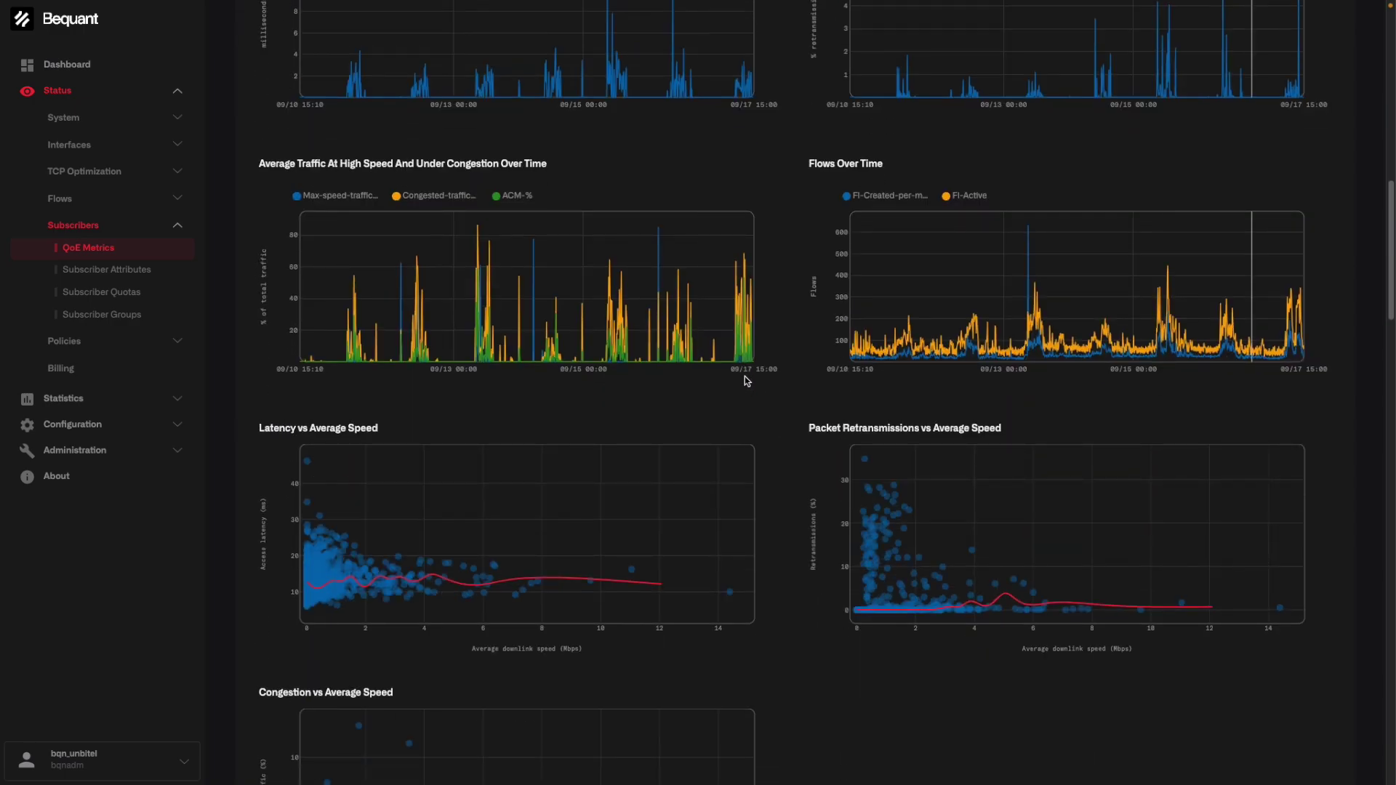
{"action": "scroll", "coordinate": [785, 356], "scroll_direction": "down", "scroll_amount": 3}
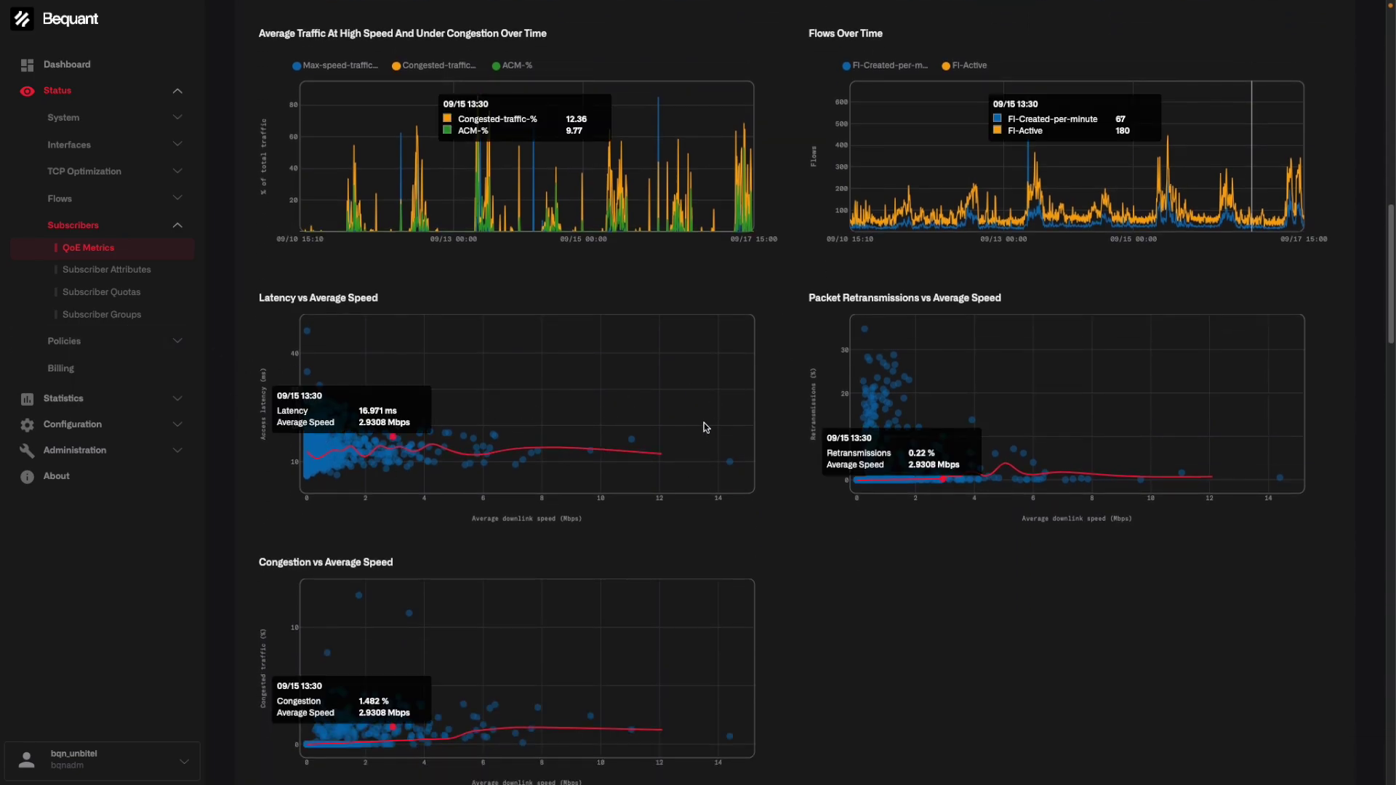
{"action": "scroll", "coordinate": [699, 433], "scroll_direction": "down", "scroll_amount": 1}
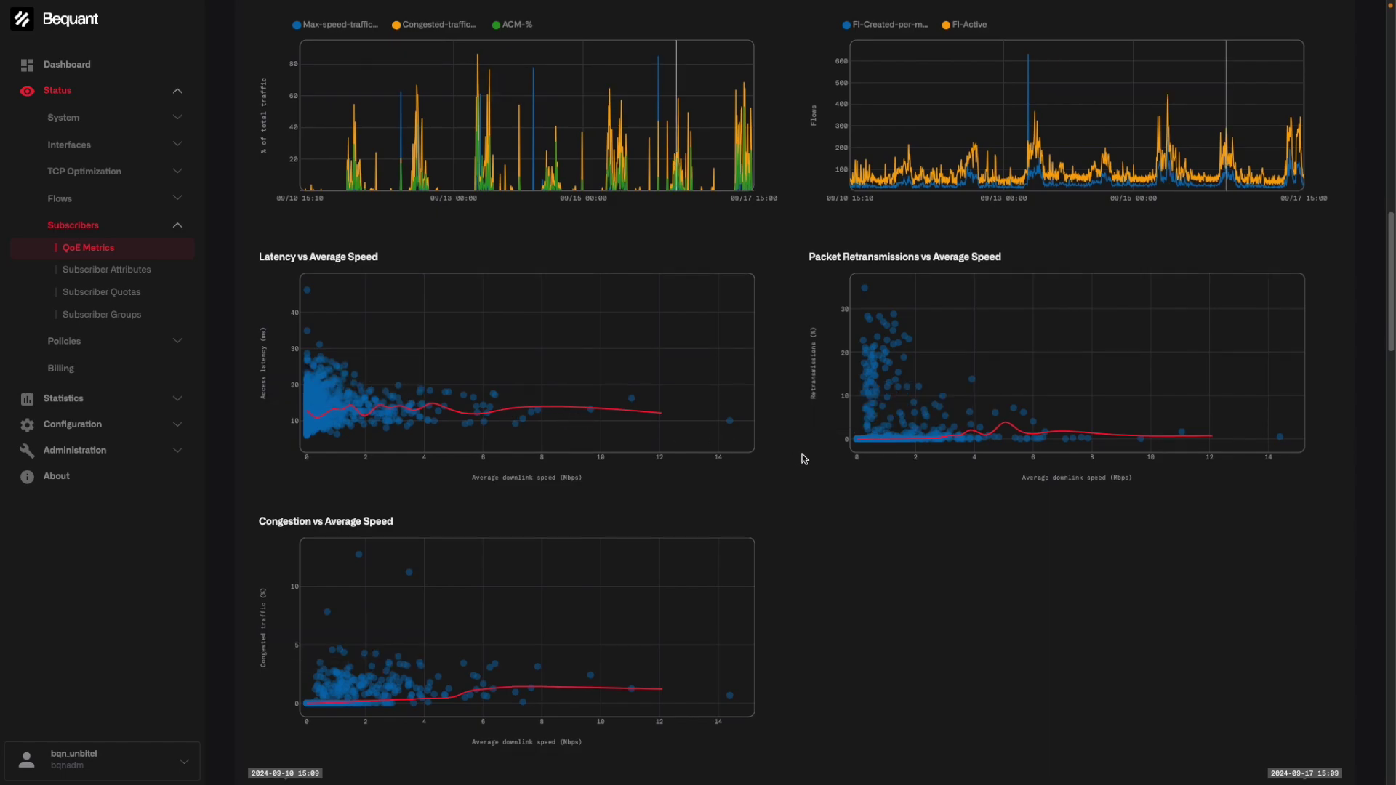
Examine the subscriber's DPI service breakdown over the week and the table of active flows
{"action": "scroll", "coordinate": [803, 458], "scroll_direction": "down", "scroll_amount": 5}
{"action": "scroll", "coordinate": [784, 412], "scroll_direction": "down", "scroll_amount": 3}
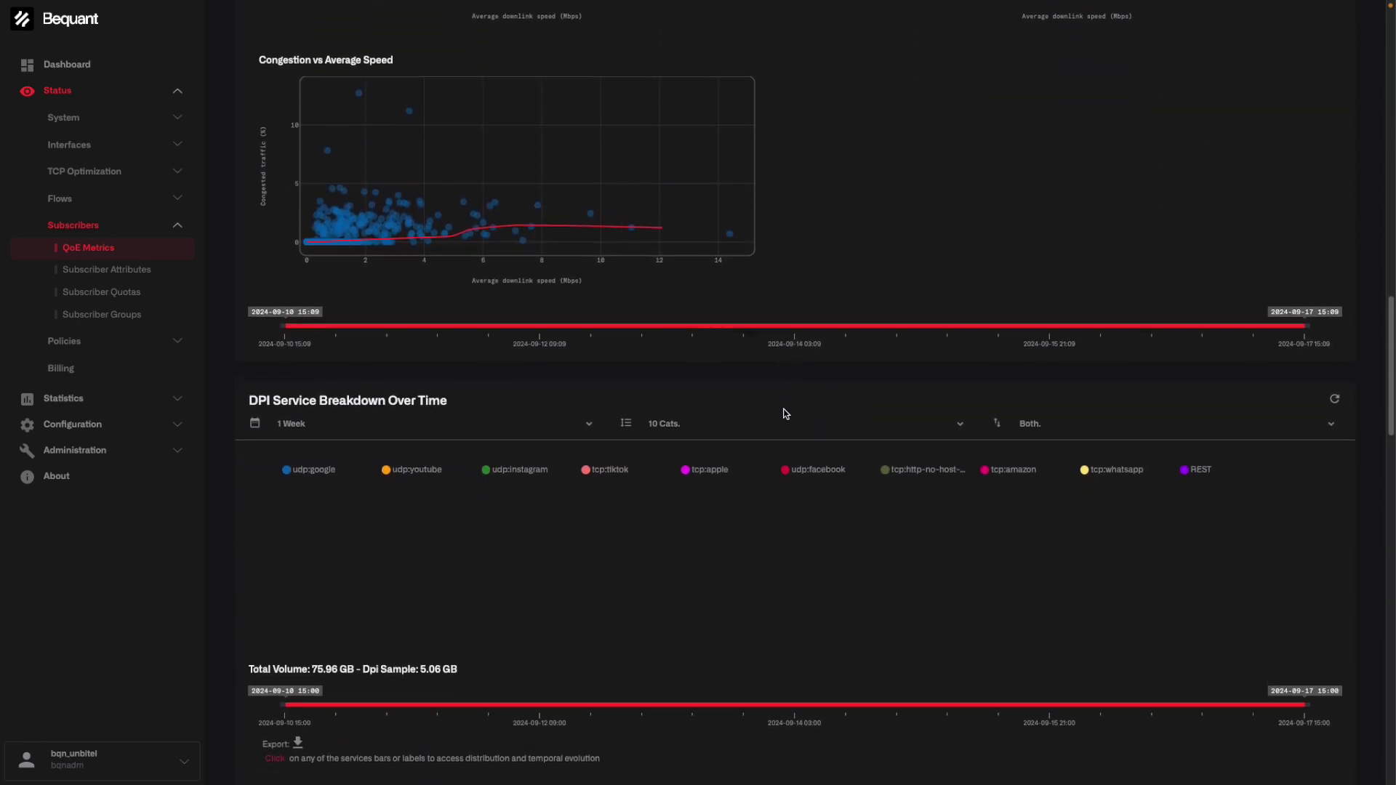
{"action": "scroll", "coordinate": [776, 402], "scroll_direction": "down", "scroll_amount": 2}
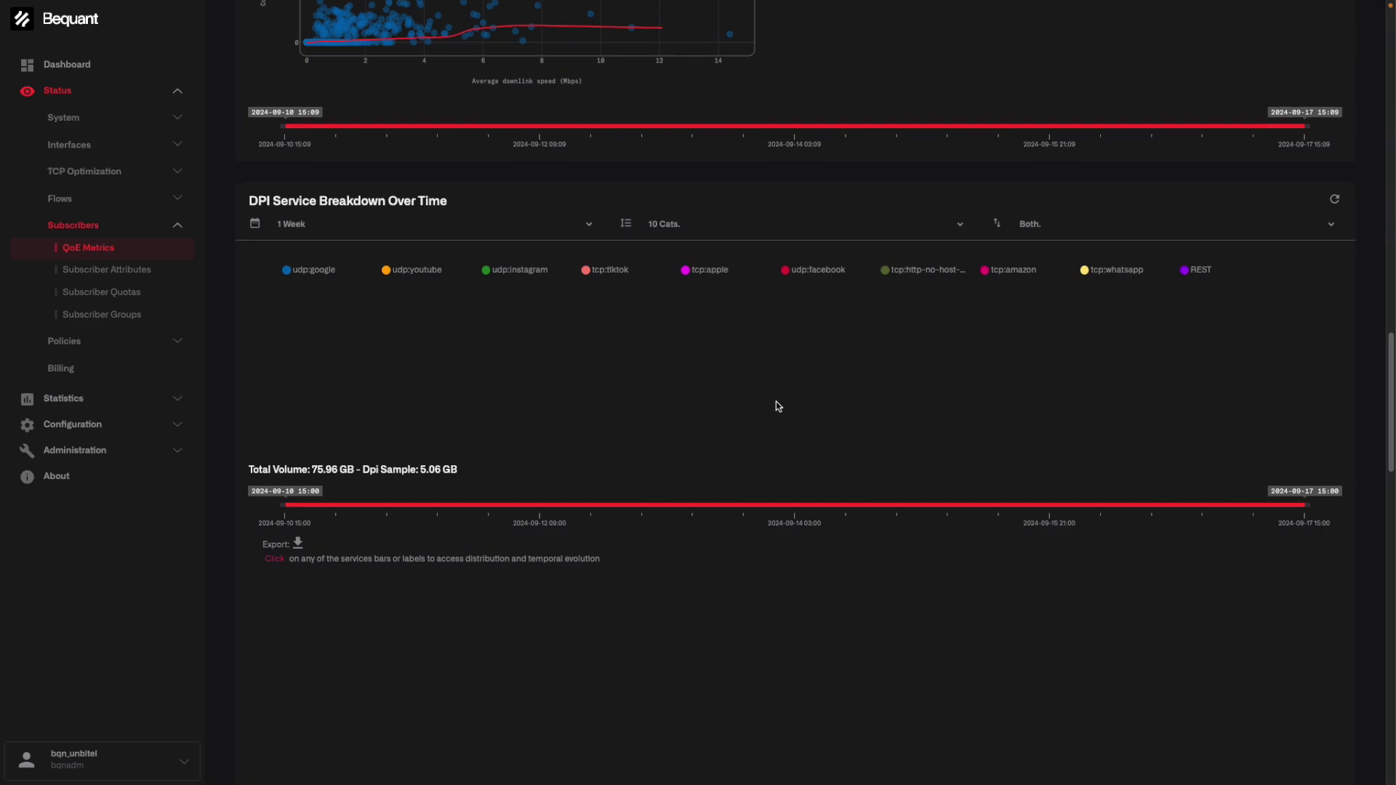
{"action": "scroll", "coordinate": [776, 402], "scroll_direction": "down", "scroll_amount": 2}
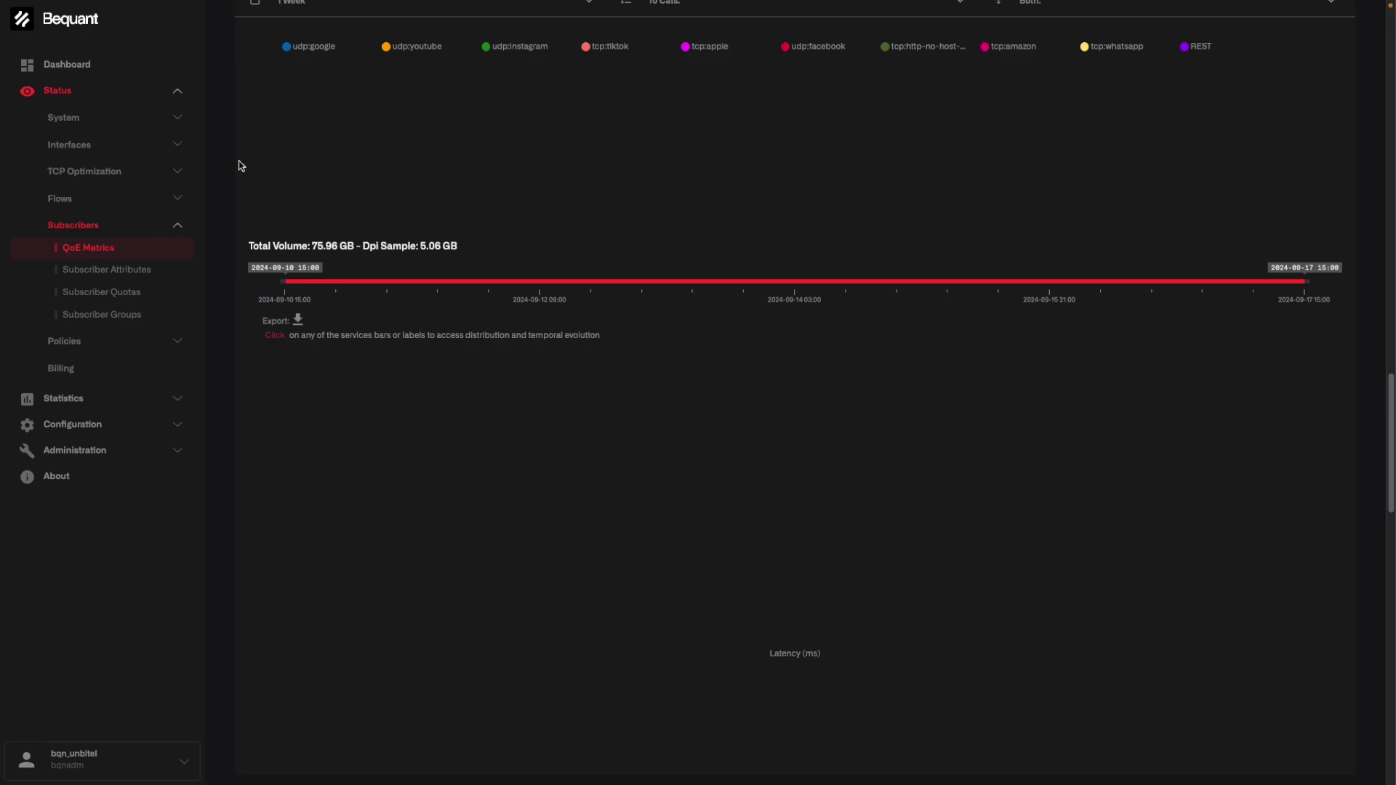
{"action": "scroll", "coordinate": [240, 164], "scroll_direction": "up", "scroll_amount": 1}
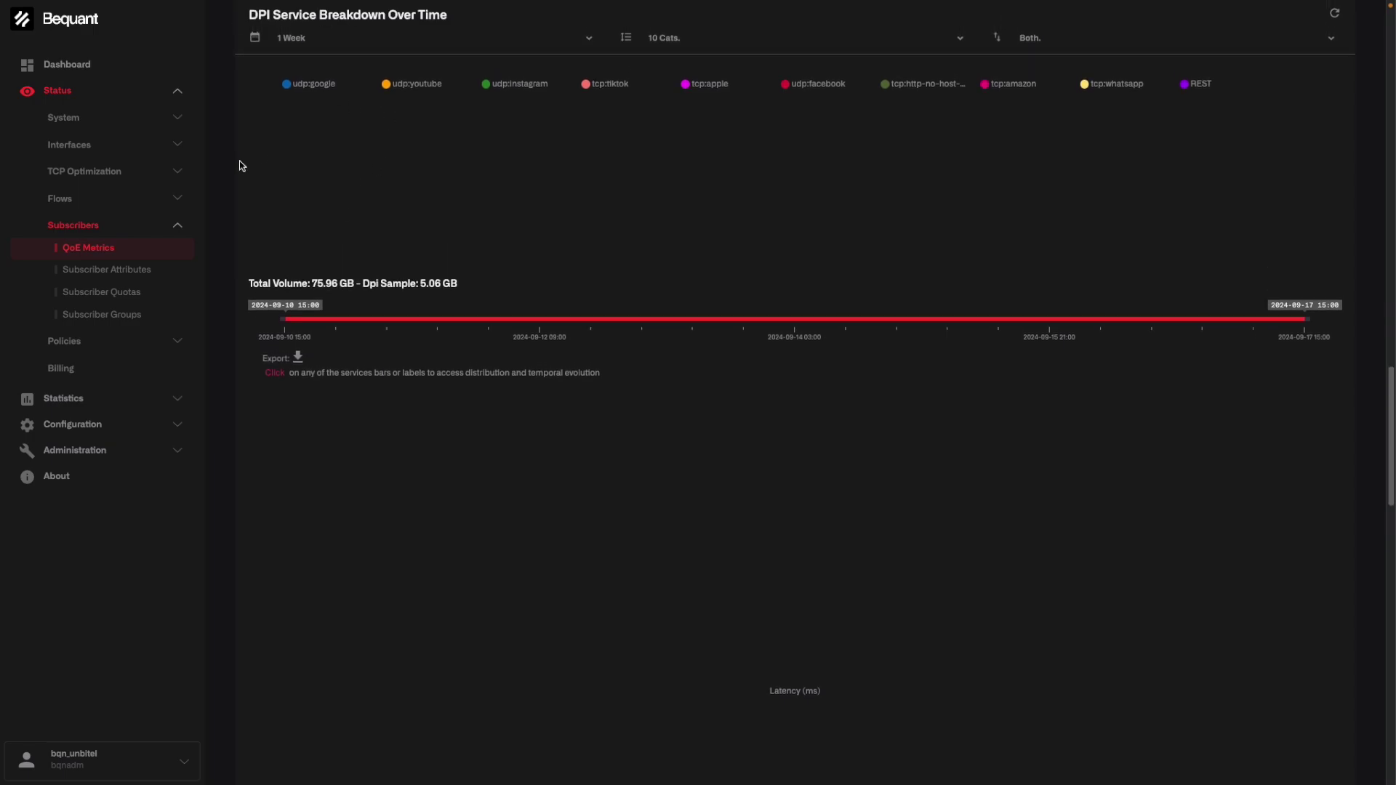
{"action": "scroll", "coordinate": [241, 164], "scroll_direction": "up", "scroll_amount": 1}
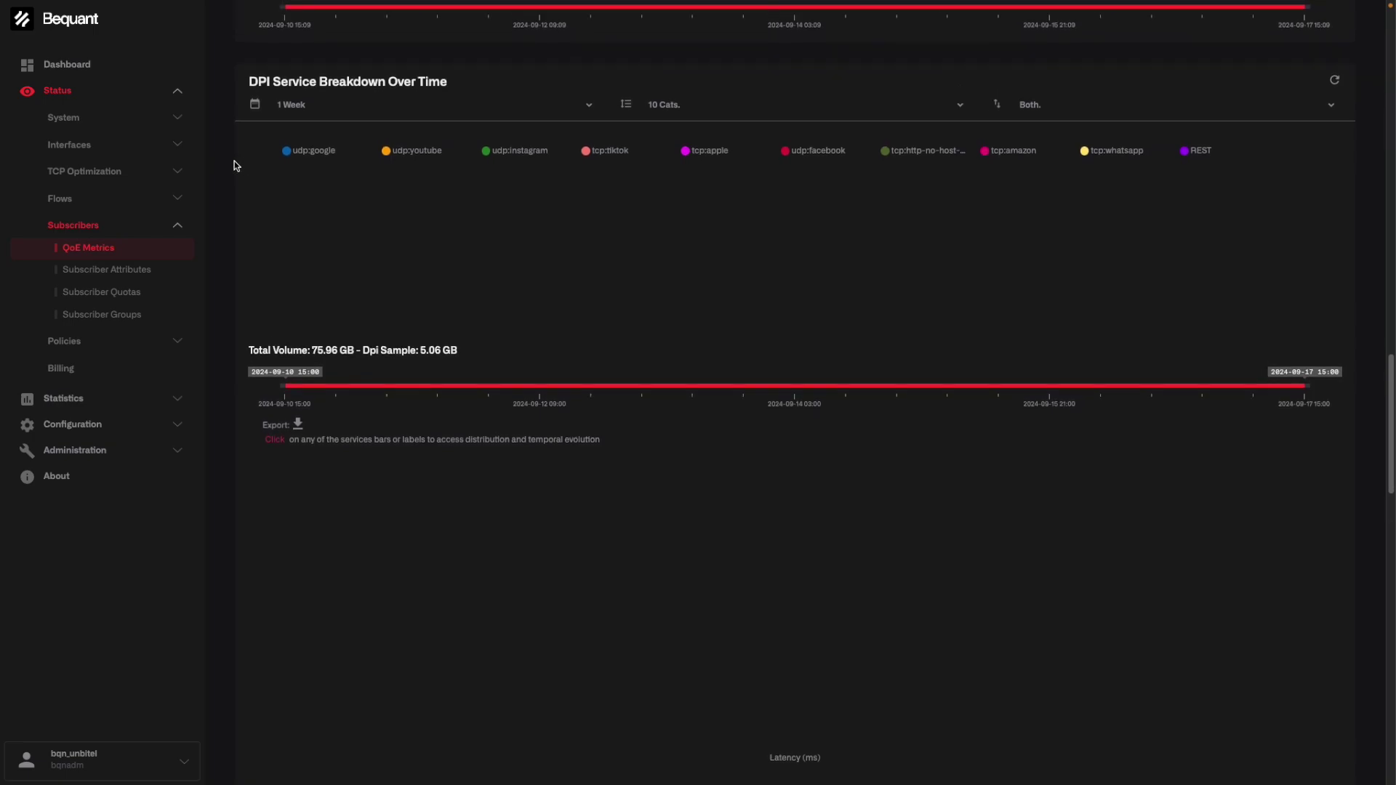
{"action": "scroll", "coordinate": [234, 165], "scroll_direction": "down", "scroll_amount": 6}
{"action": "scroll", "coordinate": [235, 166], "scroll_direction": "down", "scroll_amount": 2}
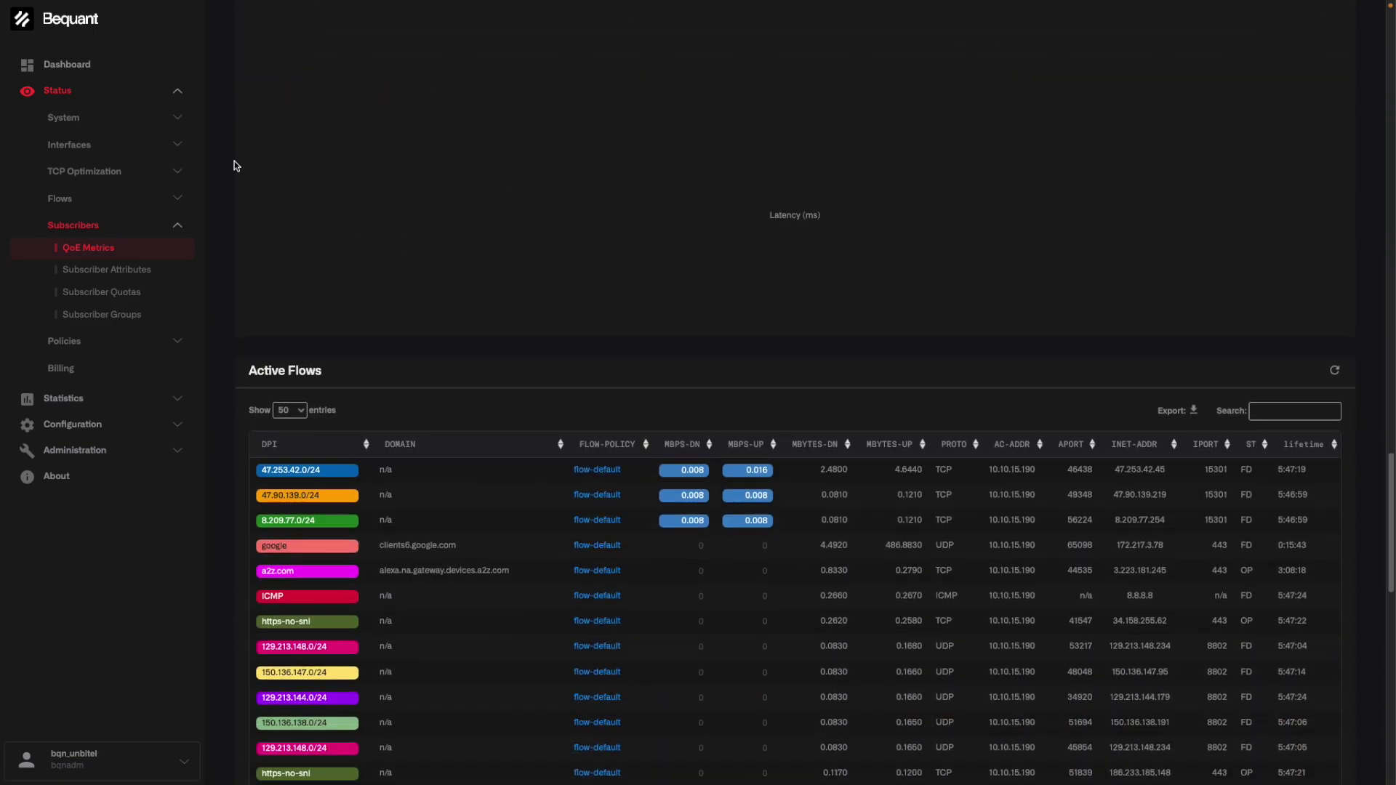
{"action": "scroll", "coordinate": [244, 283], "scroll_direction": "down", "scroll_amount": 2}
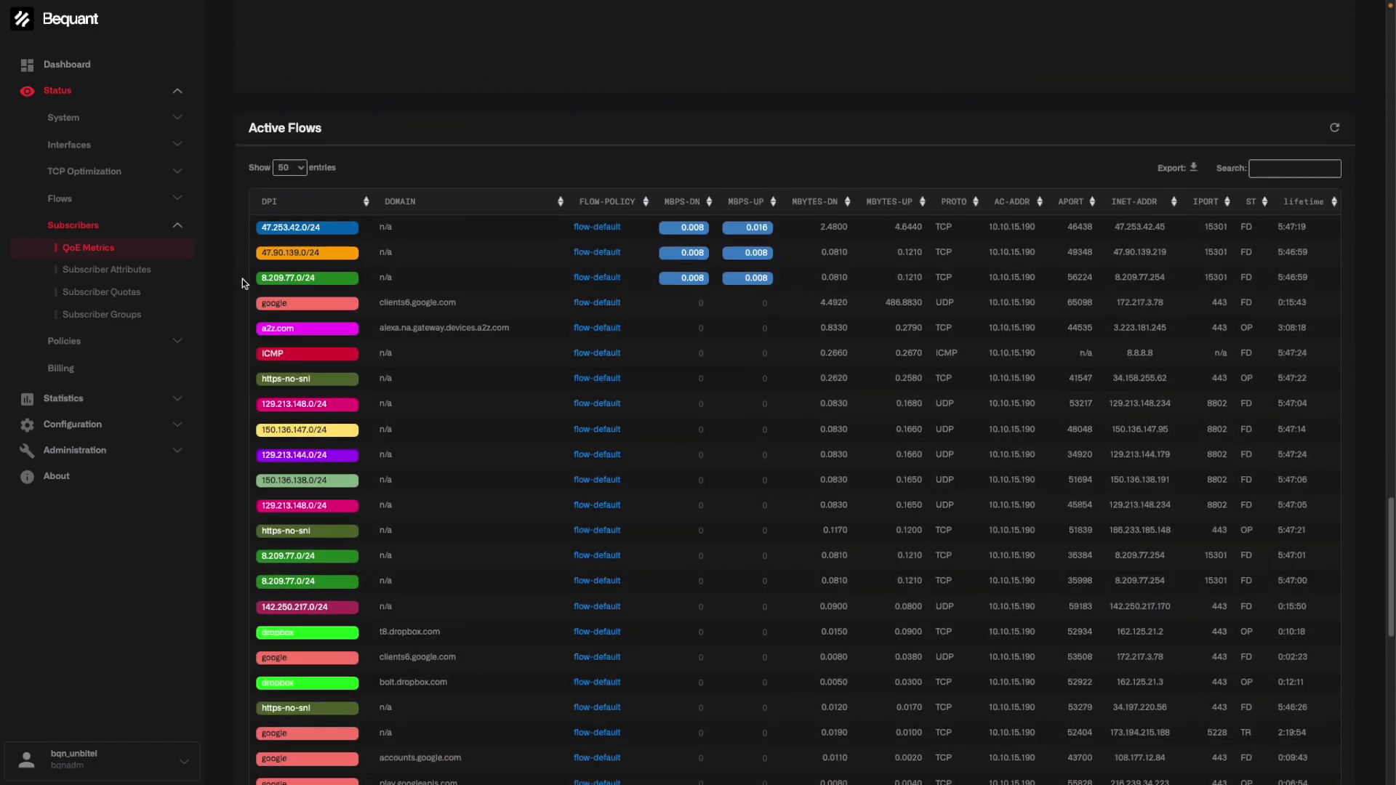
Look through the remaining active flows, then examine the weekly DPI service breakdown and the latency of each service
{"action": "scroll", "coordinate": [244, 284], "scroll_direction": "down", "scroll_amount": 11}
{"action": "scroll", "coordinate": [244, 284], "scroll_direction": "up", "scroll_amount": 13}
{"action": "scroll", "coordinate": [243, 283], "scroll_direction": "up", "scroll_amount": 13}
{"action": "scroll", "coordinate": [243, 283], "scroll_direction": "down", "scroll_amount": 4}
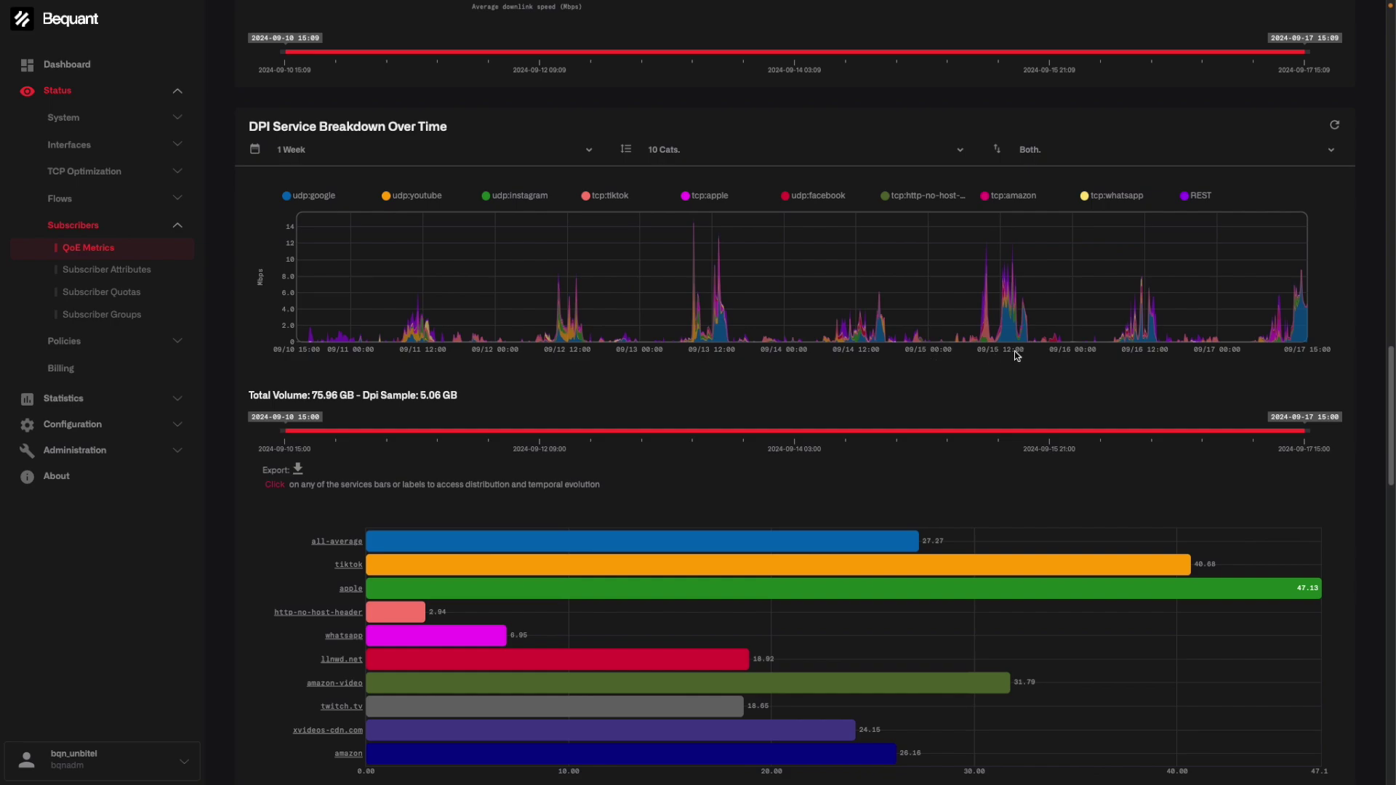
{"action": "scroll", "coordinate": [1018, 358], "scroll_direction": "up", "scroll_amount": 1}
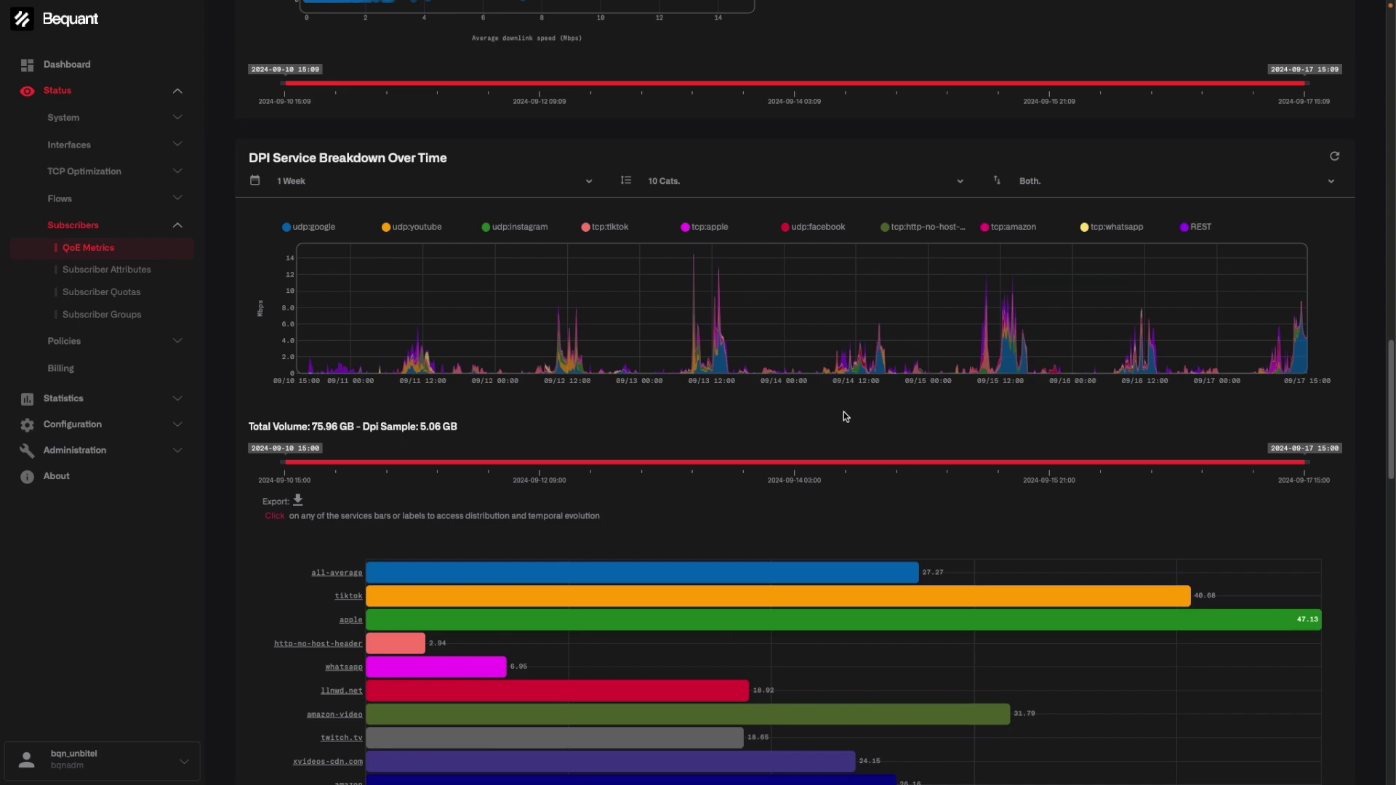
{"action": "scroll", "coordinate": [844, 412], "scroll_direction": "down", "scroll_amount": 1}
{"action": "scroll", "coordinate": [473, 621], "scroll_direction": "down", "scroll_amount": 2}
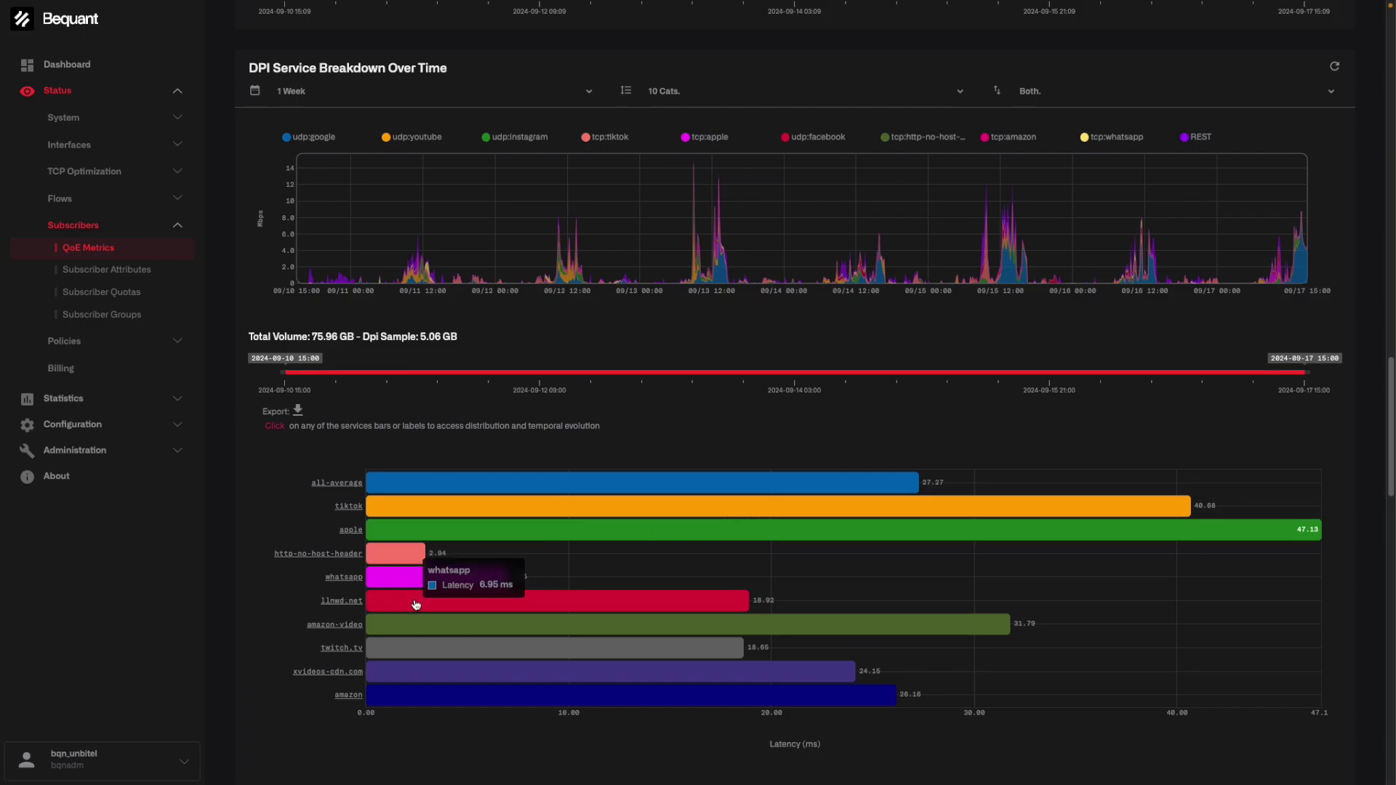
Turn on live mode for the subscriber's current metrics and examine the real-time speed, latency and DPI service charts
{"action": "scroll", "coordinate": [443, 639], "scroll_direction": "up", "scroll_amount": 7}
{"action": "scroll", "coordinate": [443, 638], "scroll_direction": "up", "scroll_amount": 18}
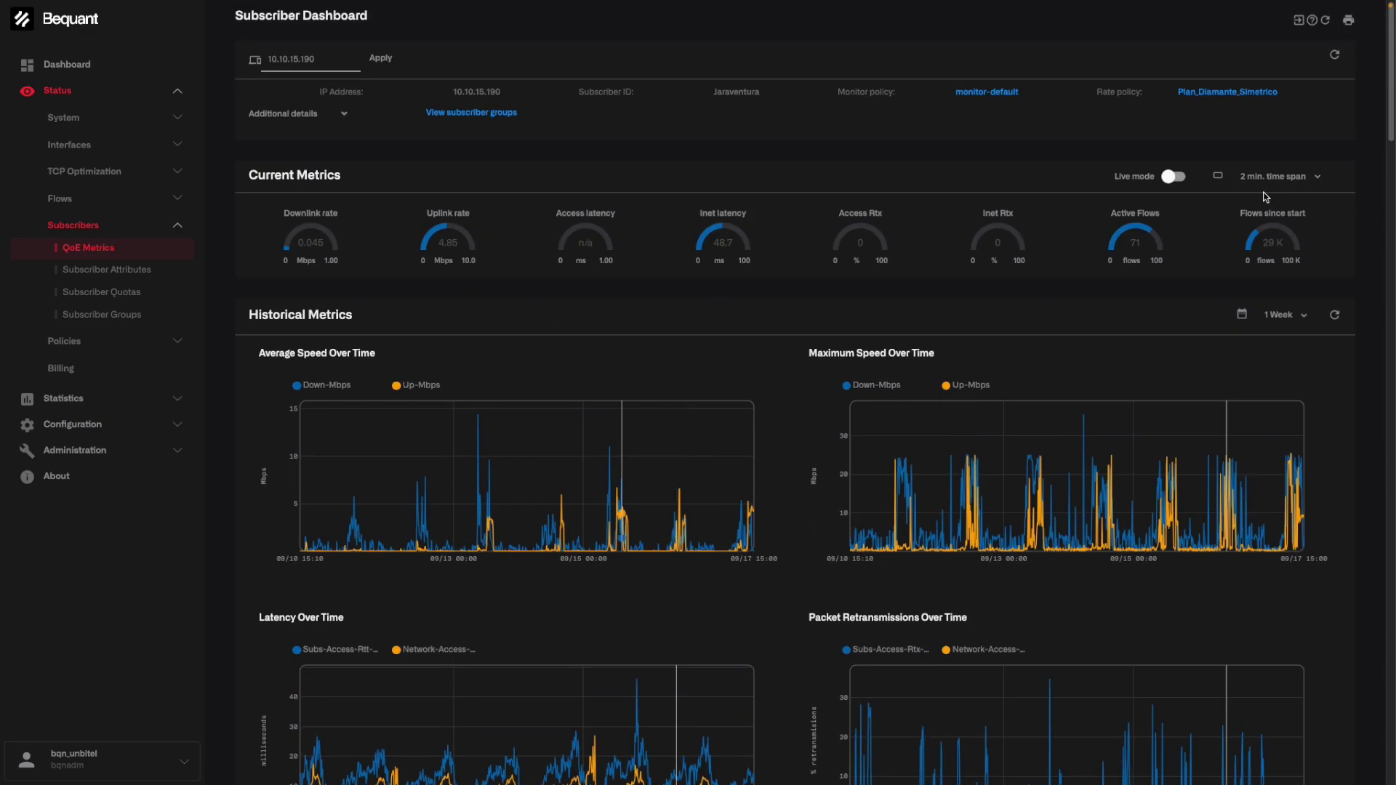
{"action": "left_click", "coordinate": [1173, 177]}
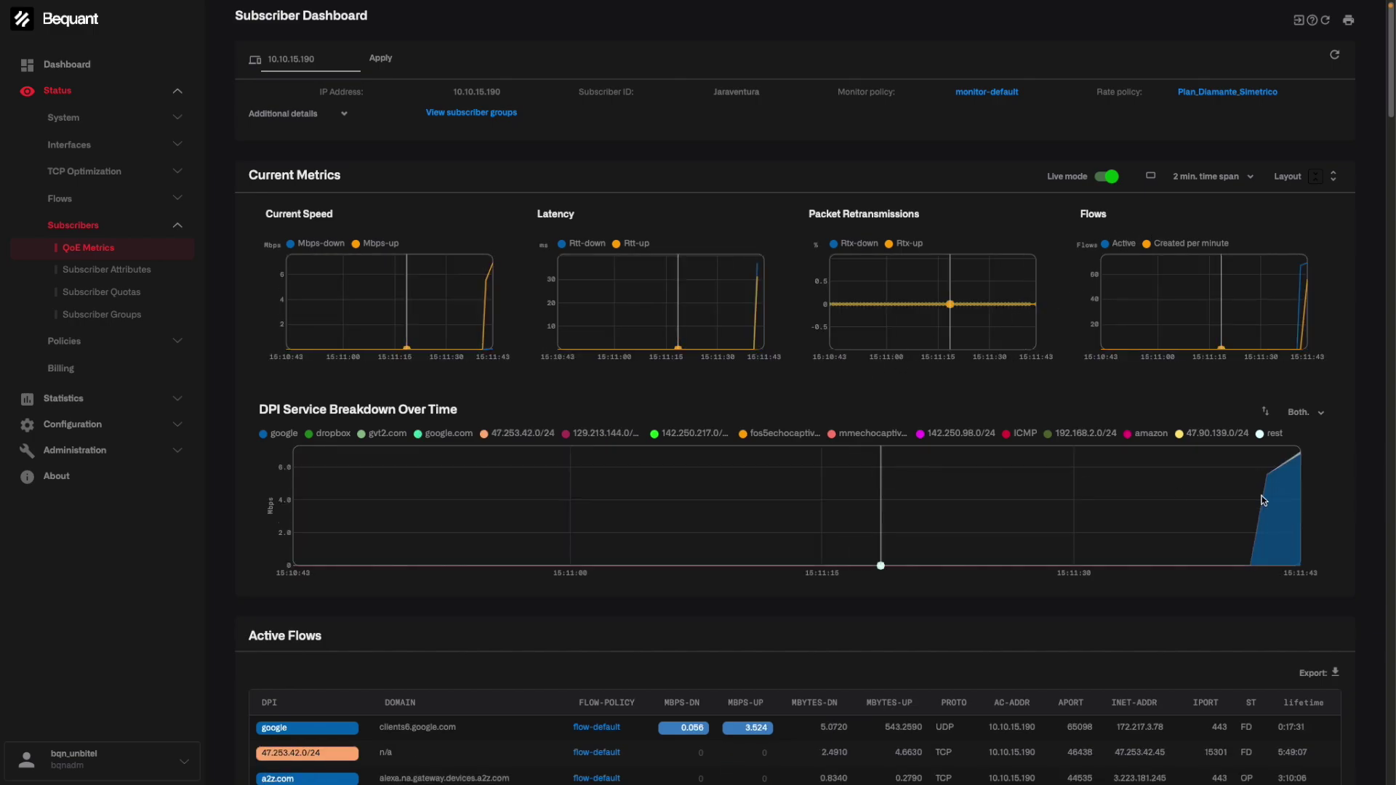
{"action": "mouse_move", "coordinate": [1273, 516]}
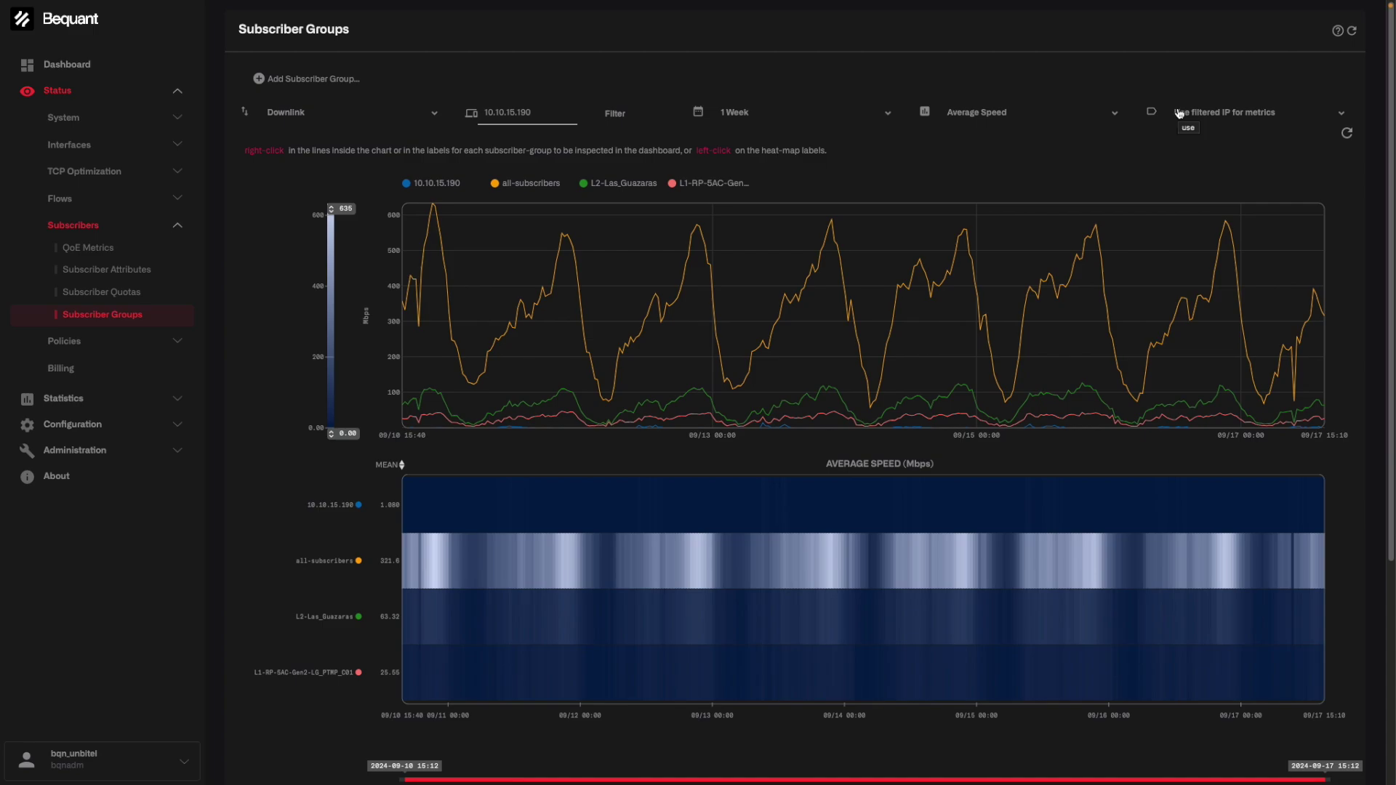
Use the subs-id for the filtered IP in the subscriber groups chart and plot Latency as the metric
{"action": "left_click", "coordinate": [1255, 114]}
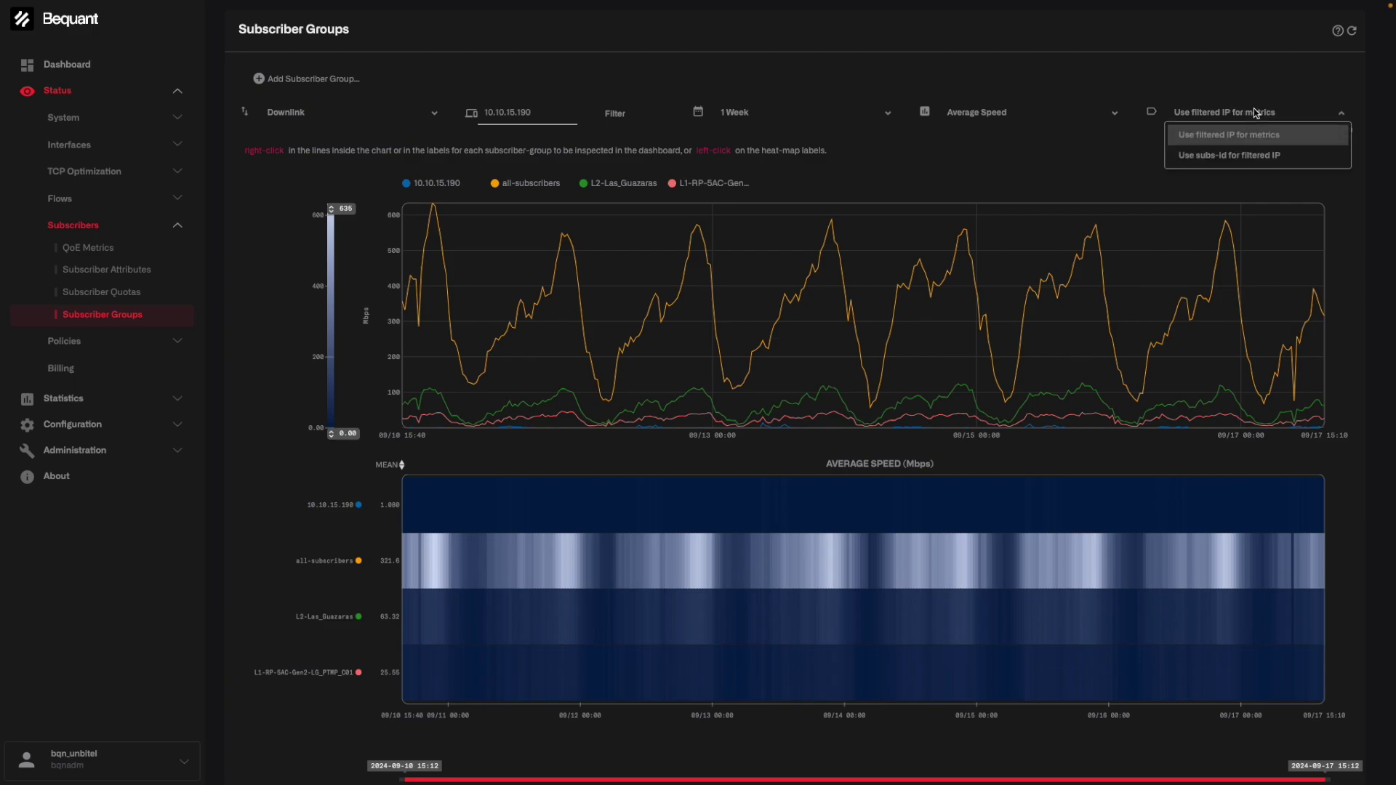
{"action": "left_click", "coordinate": [1248, 159]}
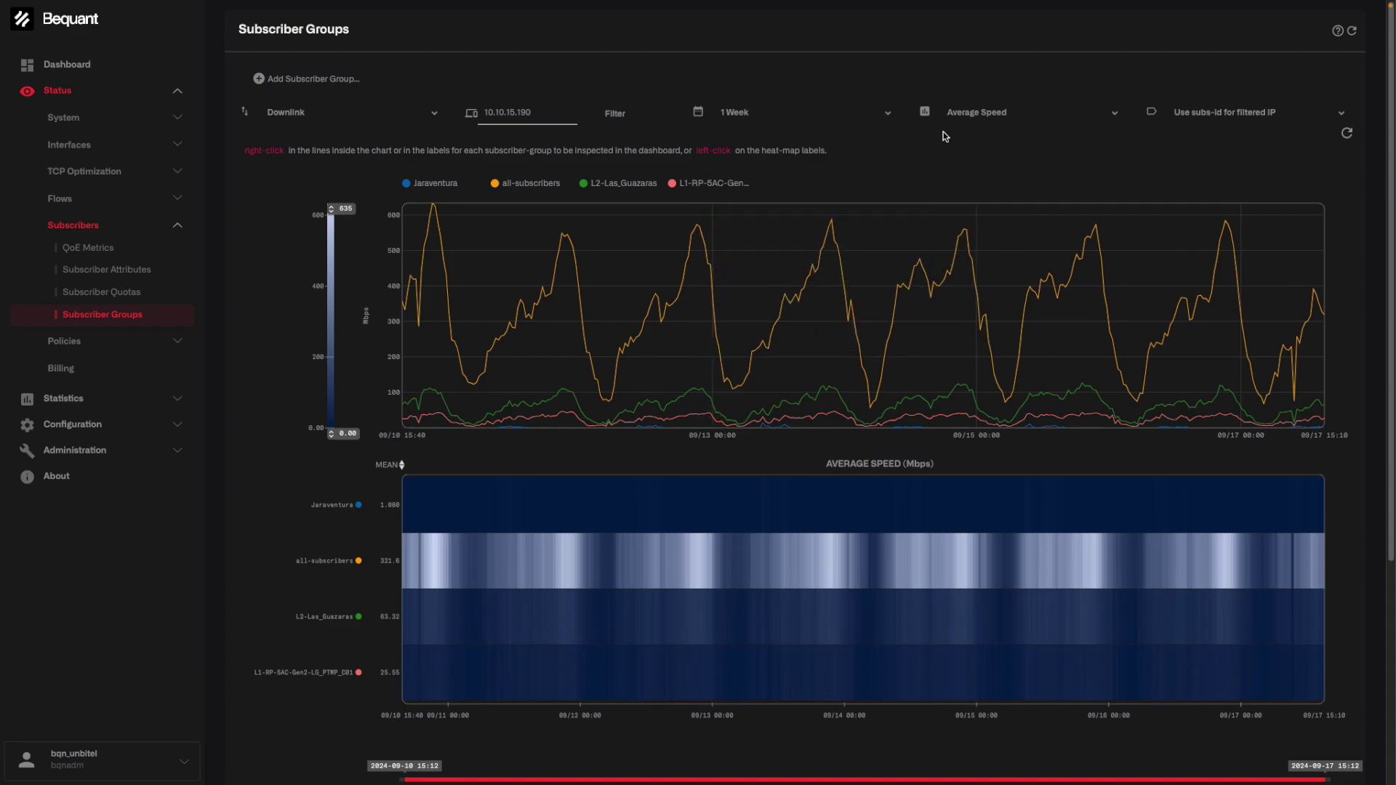
{"action": "left_click", "coordinate": [974, 118]}
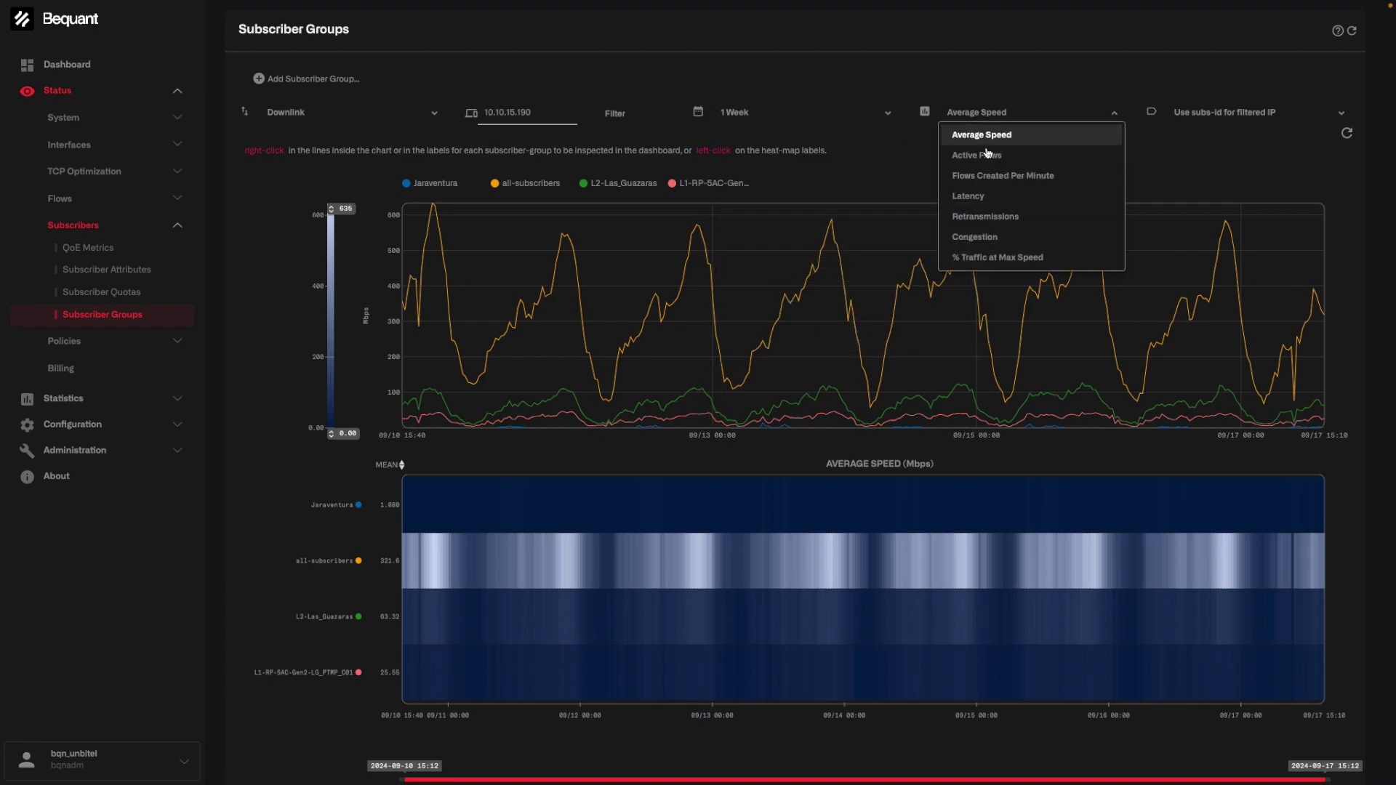
{"action": "left_click", "coordinate": [976, 202]}
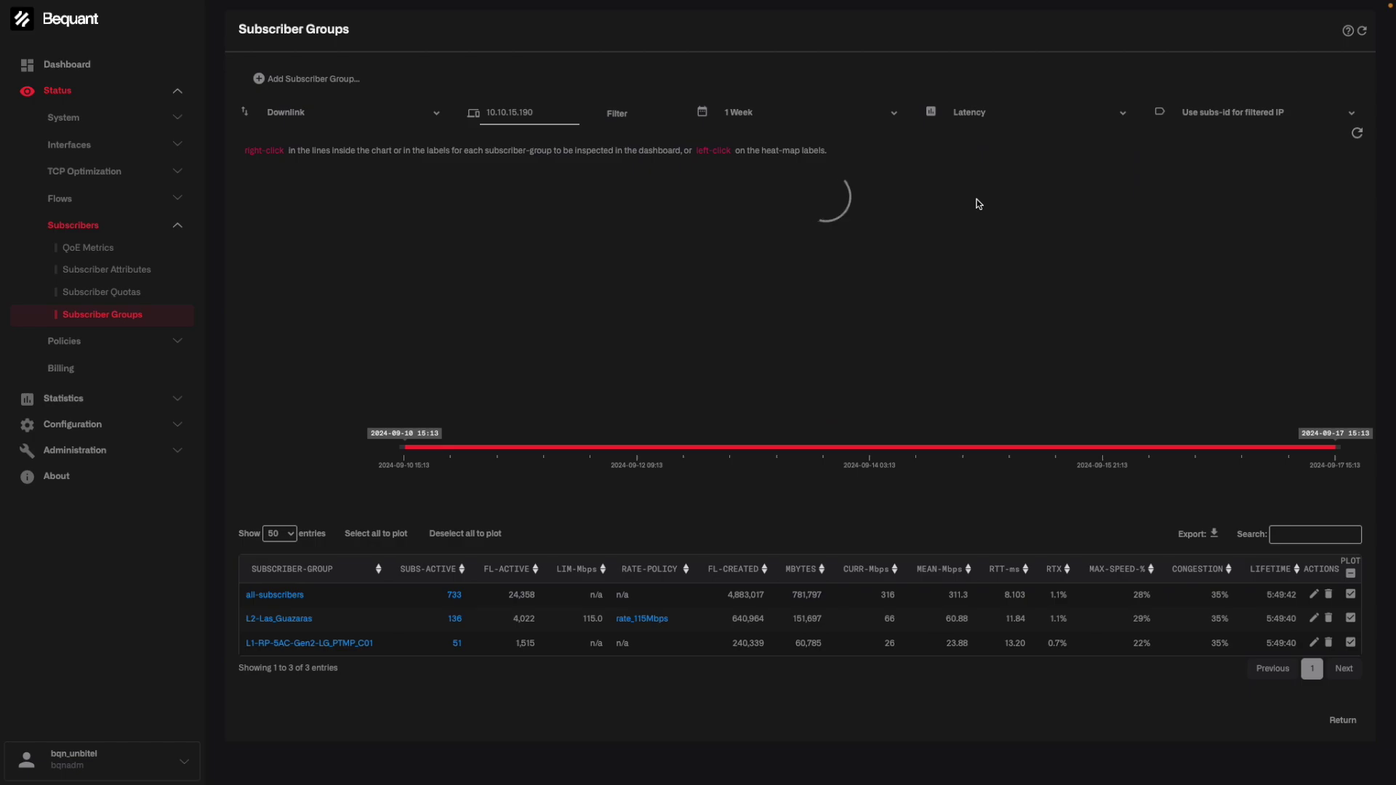